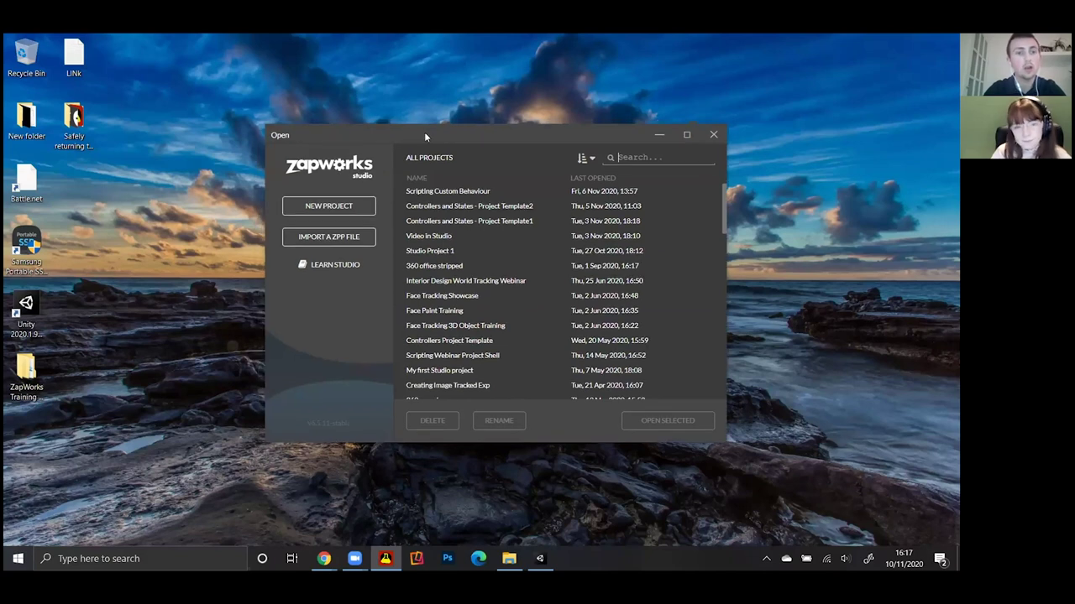
- Create a project from the Face Tracking 3D Object template named 'Face Tracking 3D Object Example 1'
drag(424, 132, 455, 129)
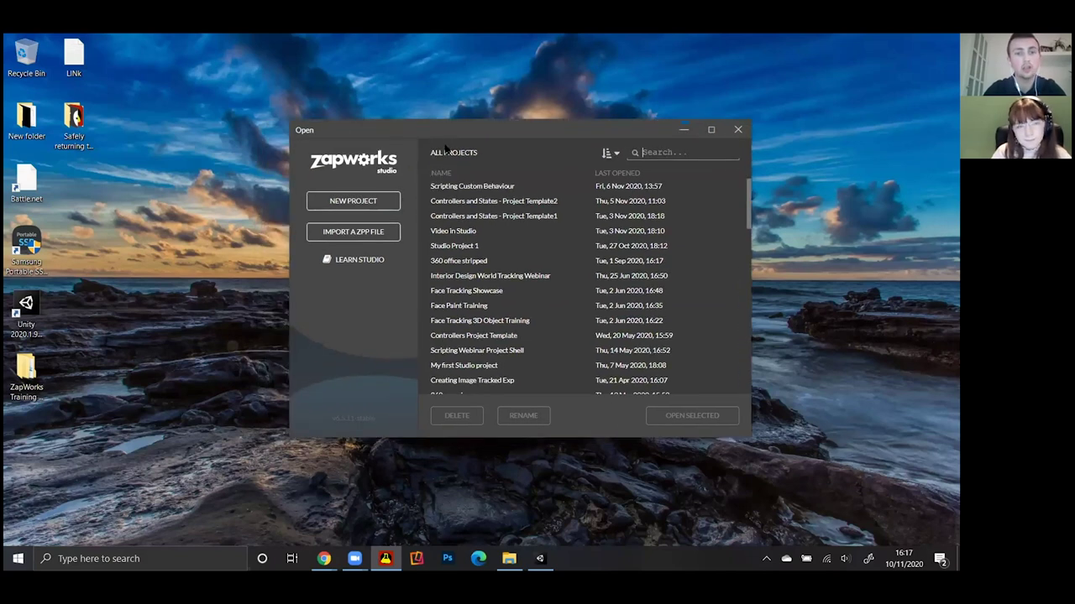
click(378, 205)
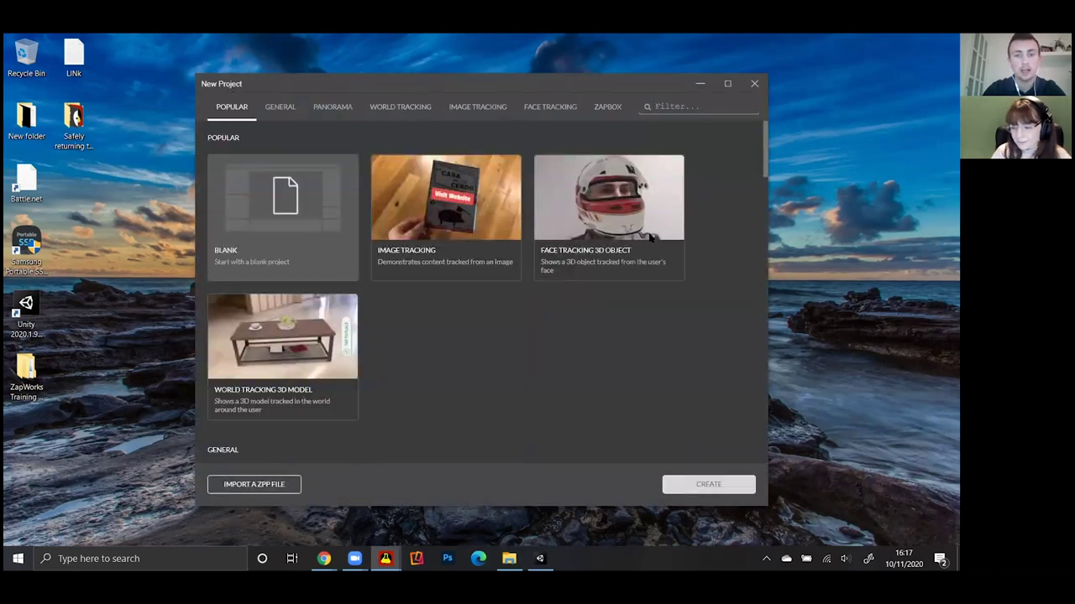
drag(408, 81, 444, 79)
click(517, 289)
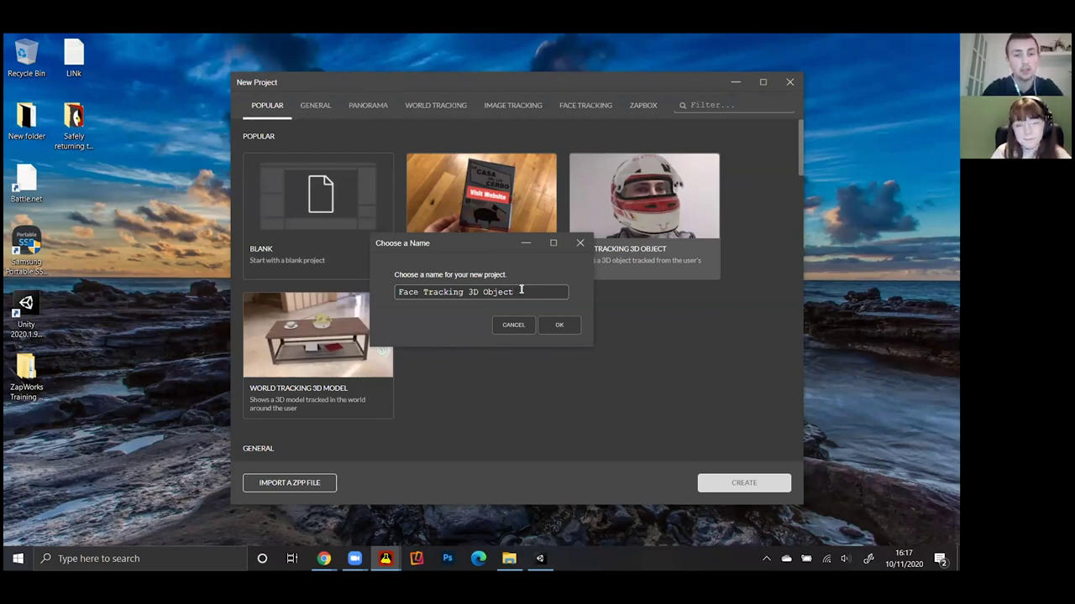
text((Example))
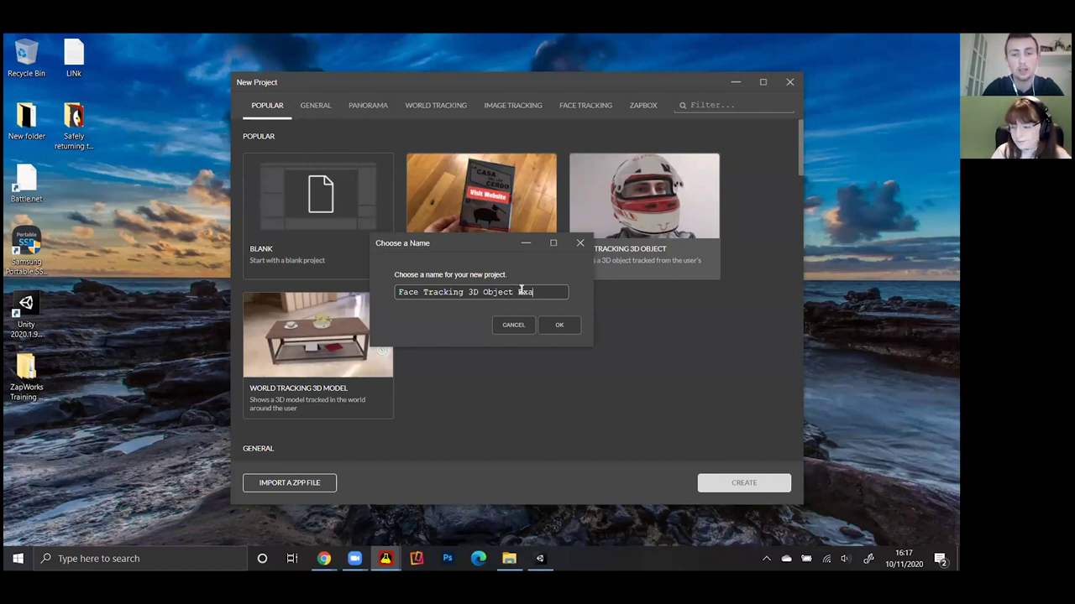
key(Return)
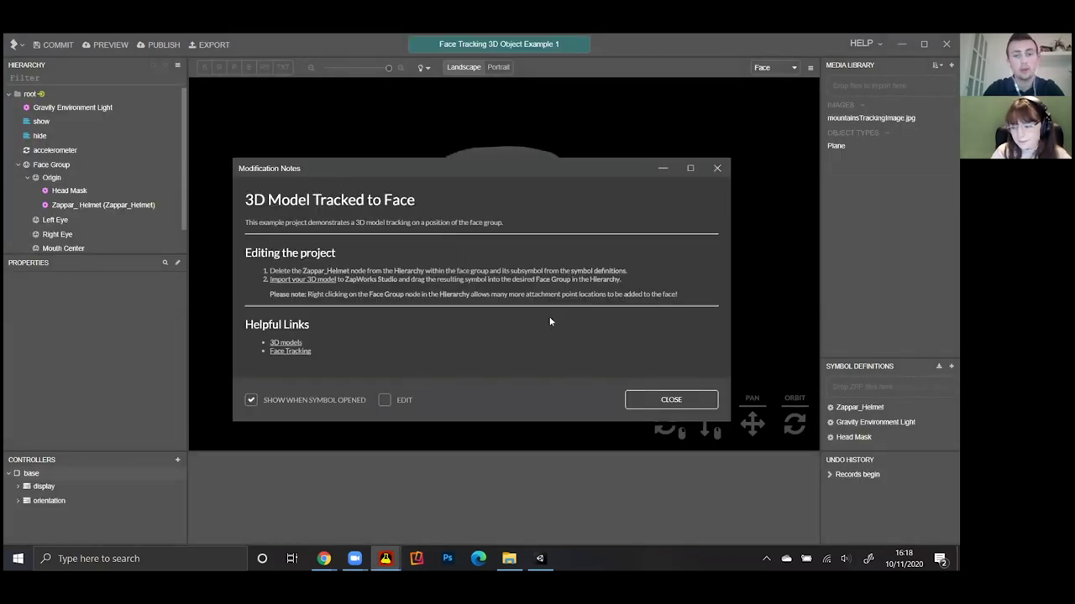
- Delete the Zappar_Helmet node, keeping the head mask, then open the Webinar Assets folder
click(670, 402)
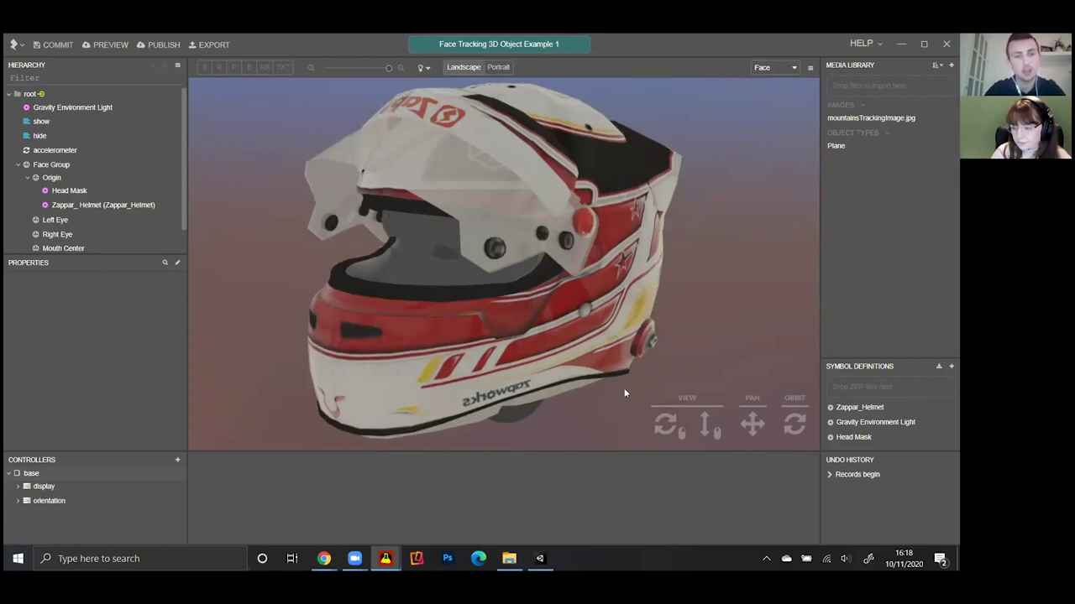
right_click(107, 210)
click(145, 279)
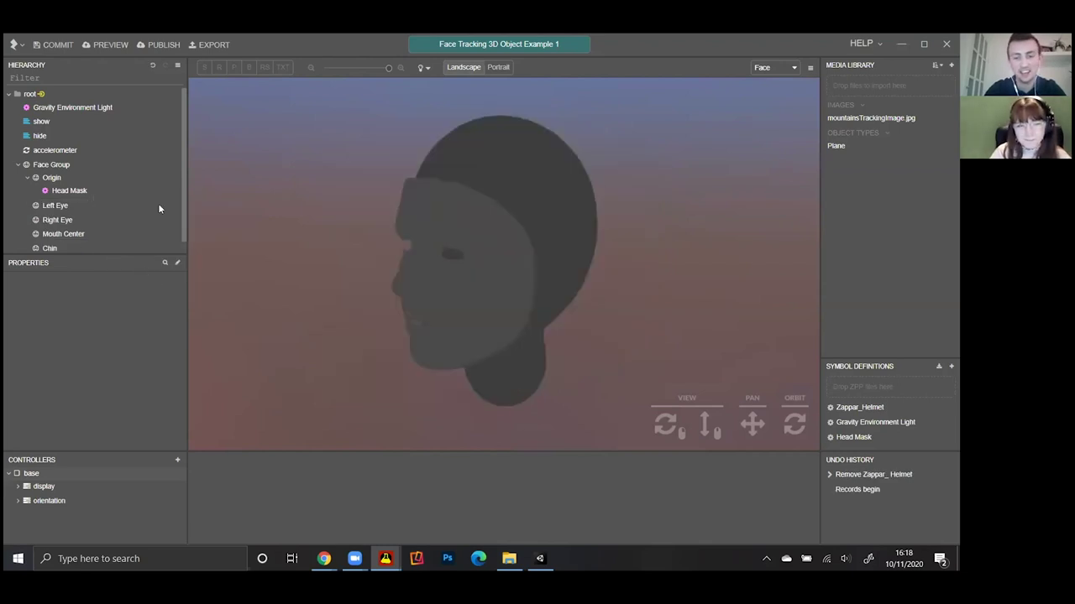
click(509, 558)
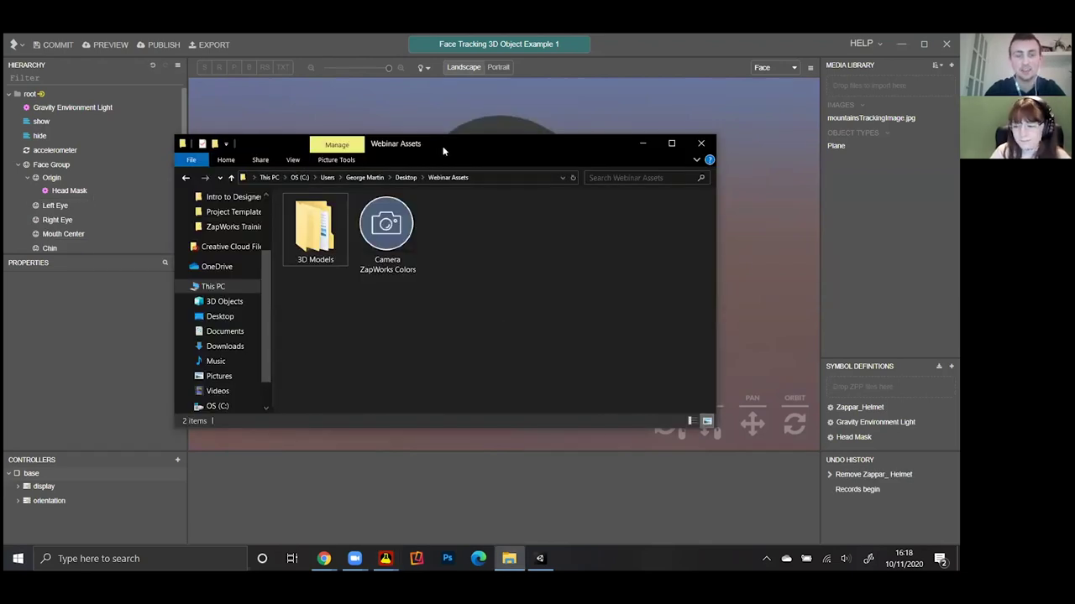
- Import the BaseballCap model from 3D Models > Baseball into the Media Library
drag(443, 150, 520, 141)
double_click(395, 225)
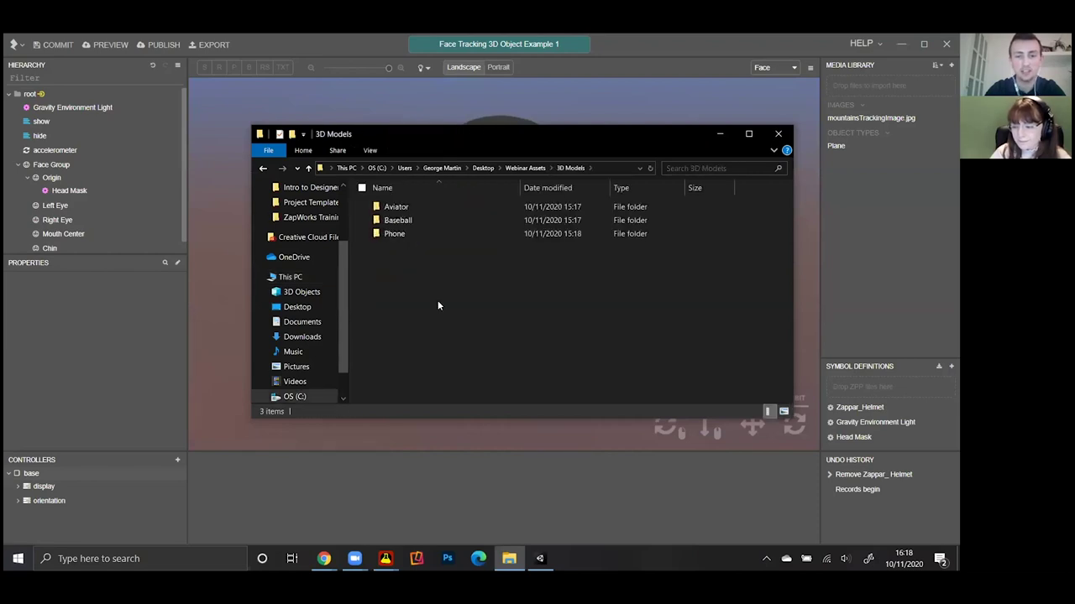
double_click(398, 220)
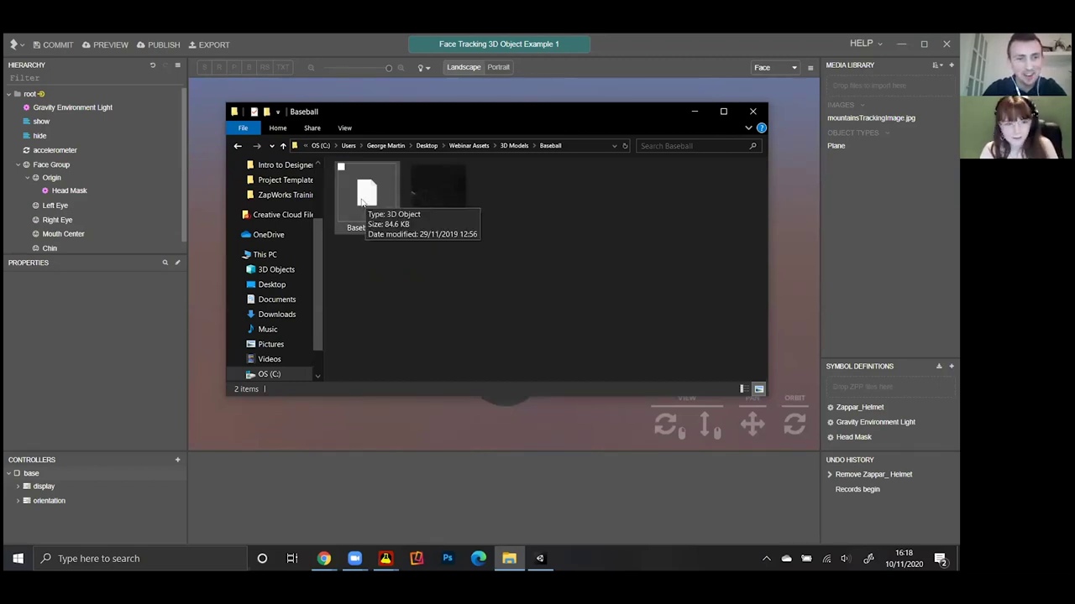
drag(363, 201, 890, 84)
click(558, 324)
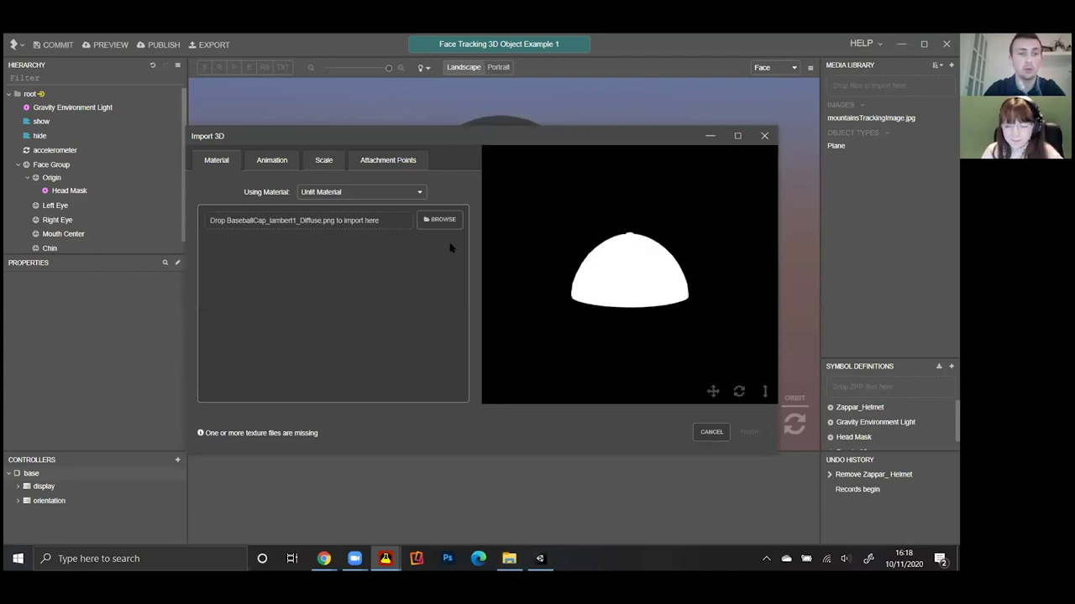
- Apply the BaseballCap_diff texture, finish the import, and place the cap under Origin
key(alt+Tab)
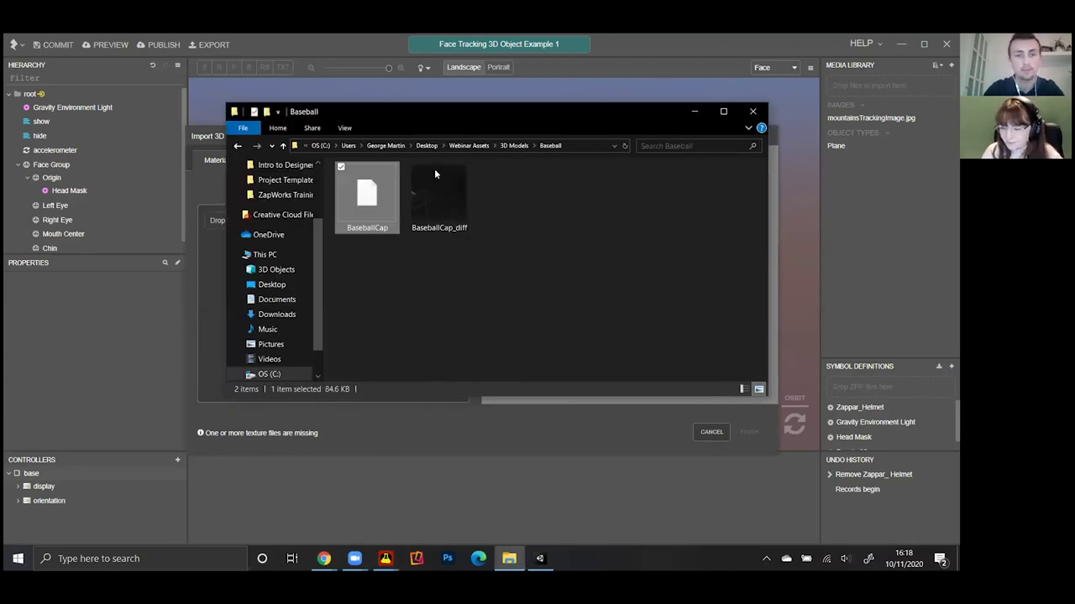
drag(434, 108, 317, 317)
drag(324, 395, 366, 227)
click(496, 136)
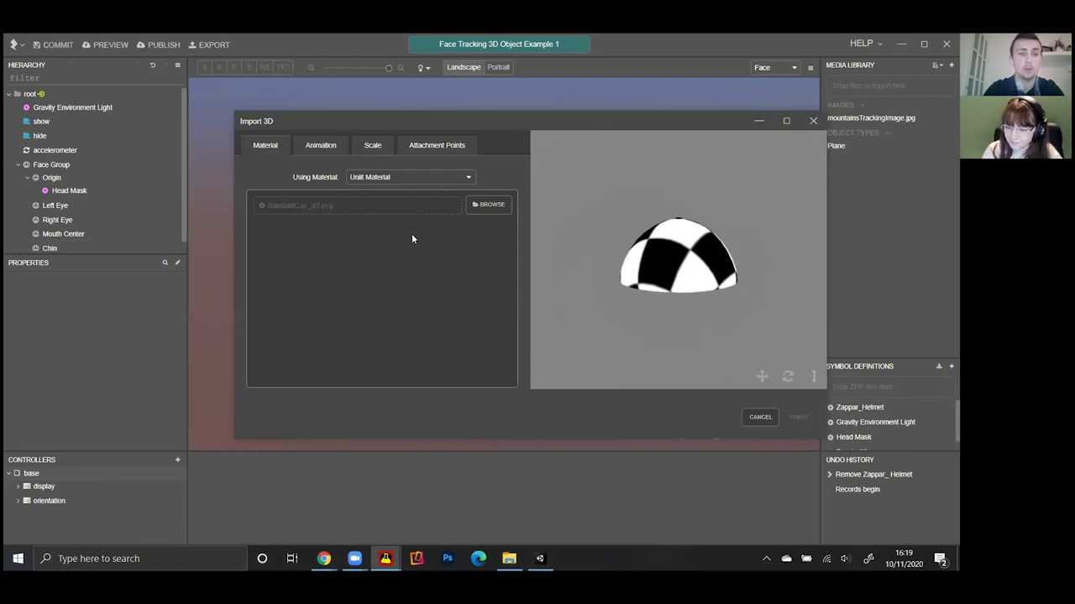
drag(784, 379, 581, 392)
click(797, 418)
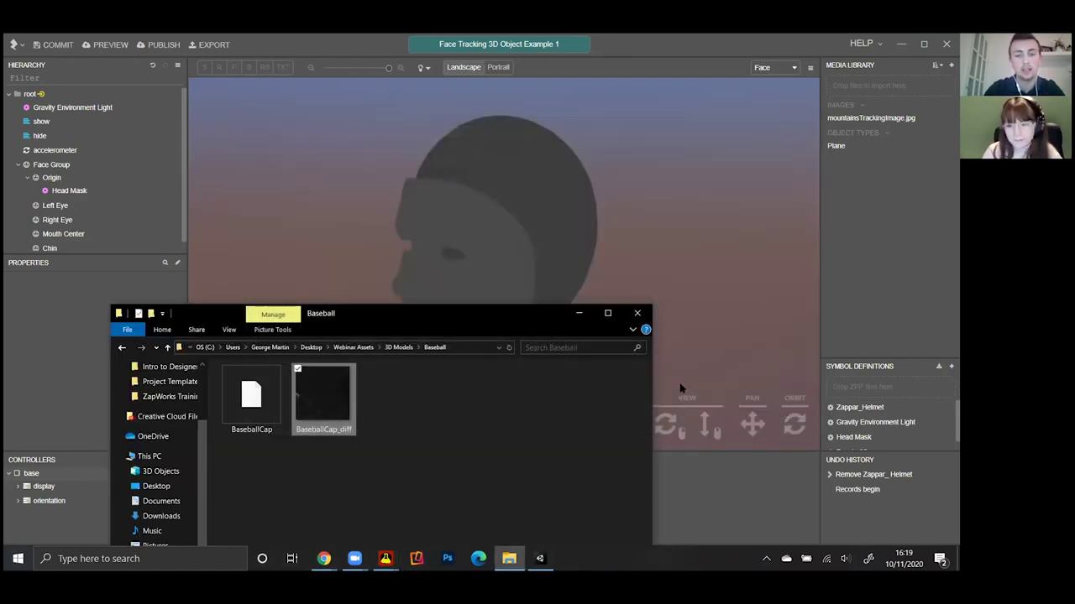
drag(873, 442, 92, 206)
scroll(63, 175, down, 1)
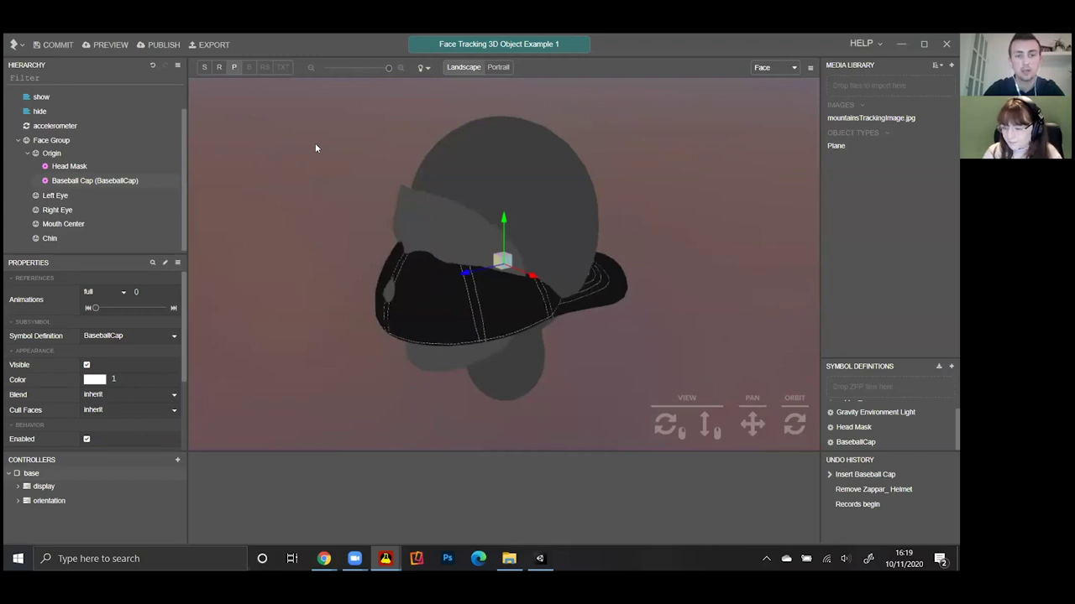
- Turn the baseball cap to face forward with a Y rotation of 180°
key(r)
drag(507, 283, 383, 281)
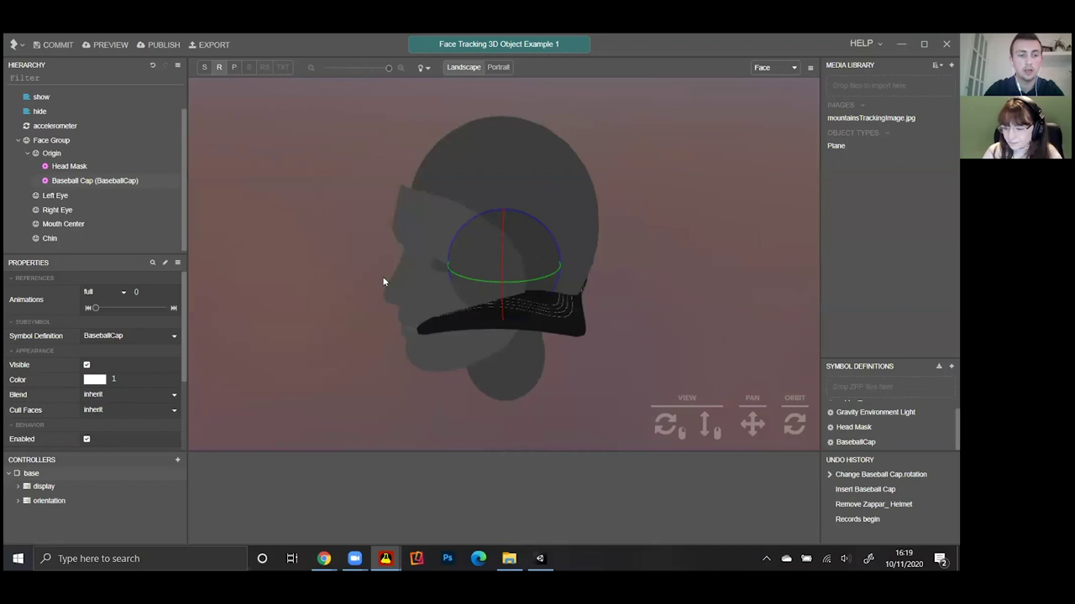
scroll(126, 378, down, 3)
click(124, 385)
text(180)
key(Return)
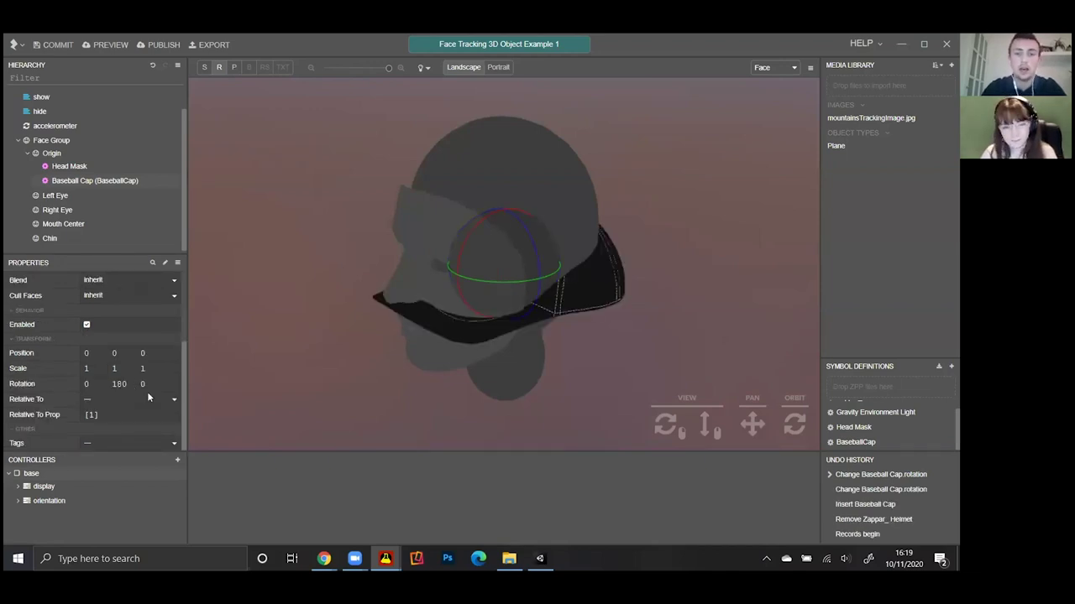
- Raise and shift the cap forward onto the head and scale it up slightly
key(p)
drag(504, 235, 503, 119)
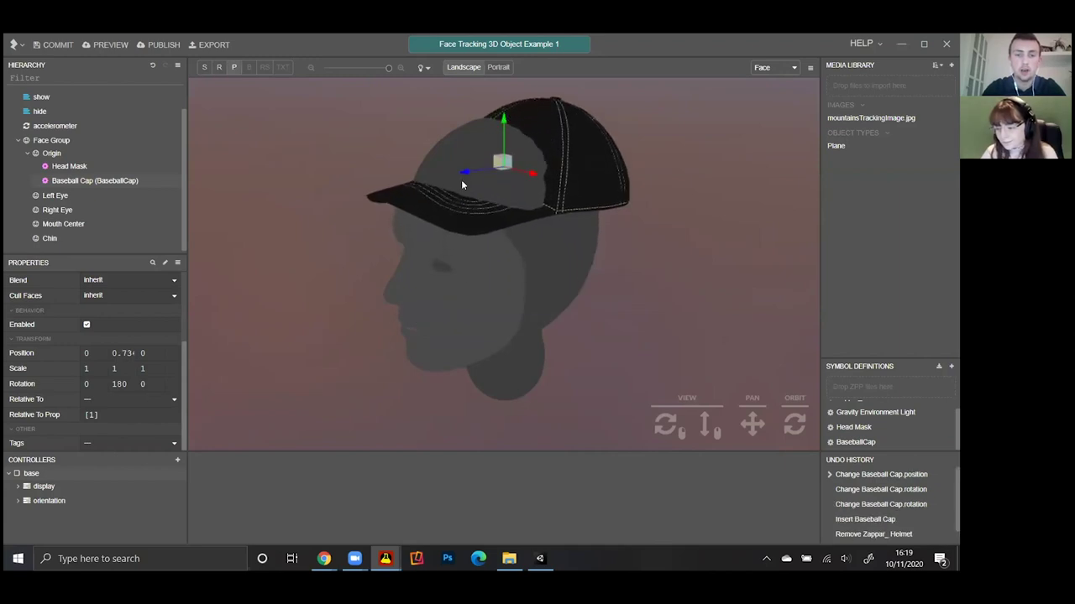
drag(450, 180, 412, 189)
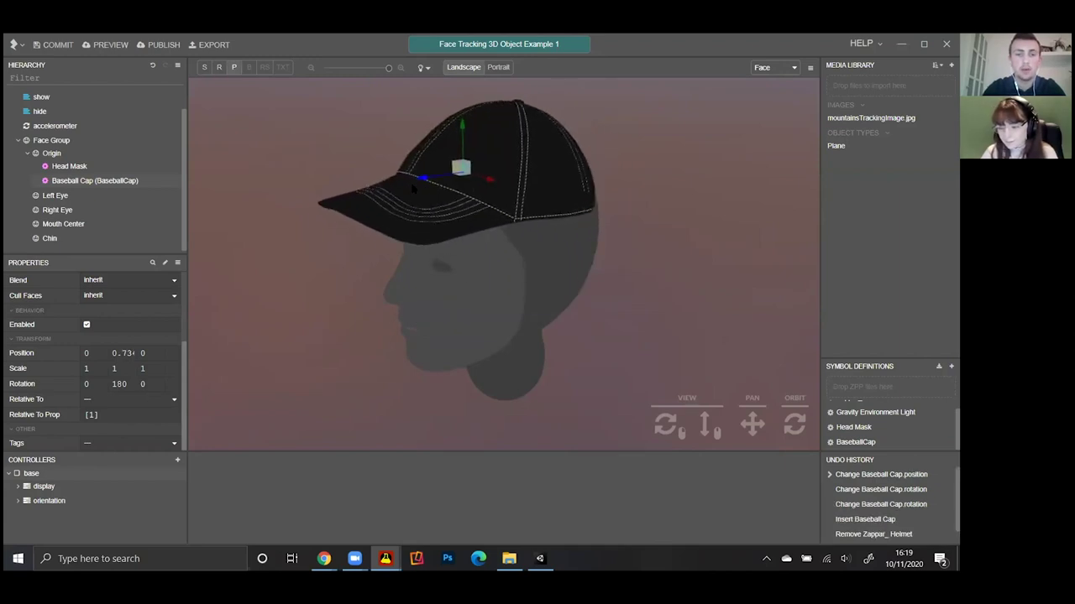
click(205, 68)
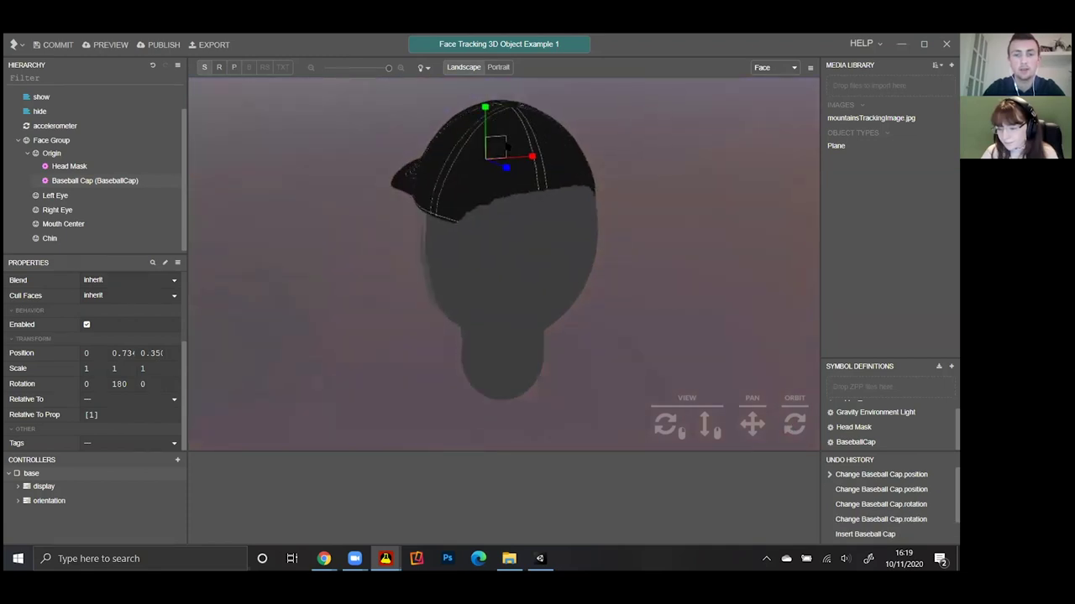
drag(502, 144, 499, 145)
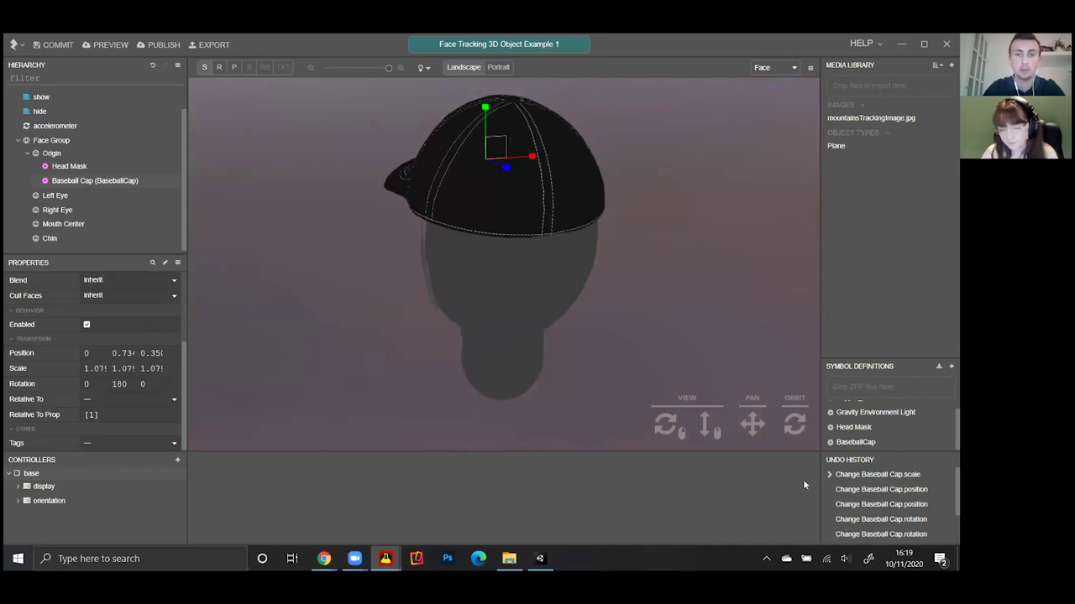
mouse_move(790, 429)
mouse_down()
mouse_move(777, 429)
mouse_move(786, 444)
mouse_up()
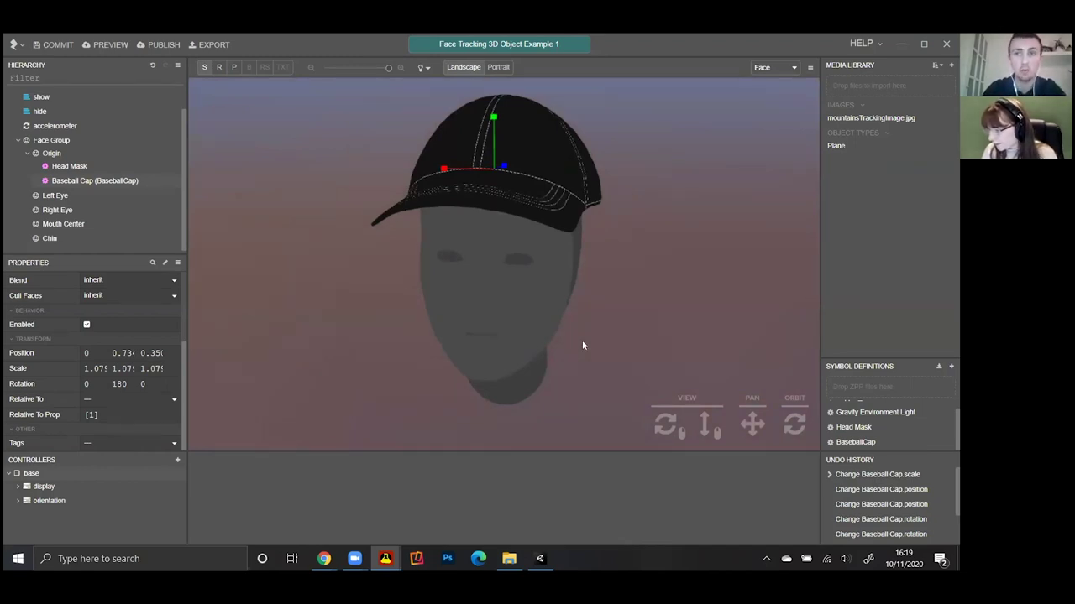
- Inspect the cap's fit from side and front views, then bring back File Explorer
drag(795, 428, 807, 430)
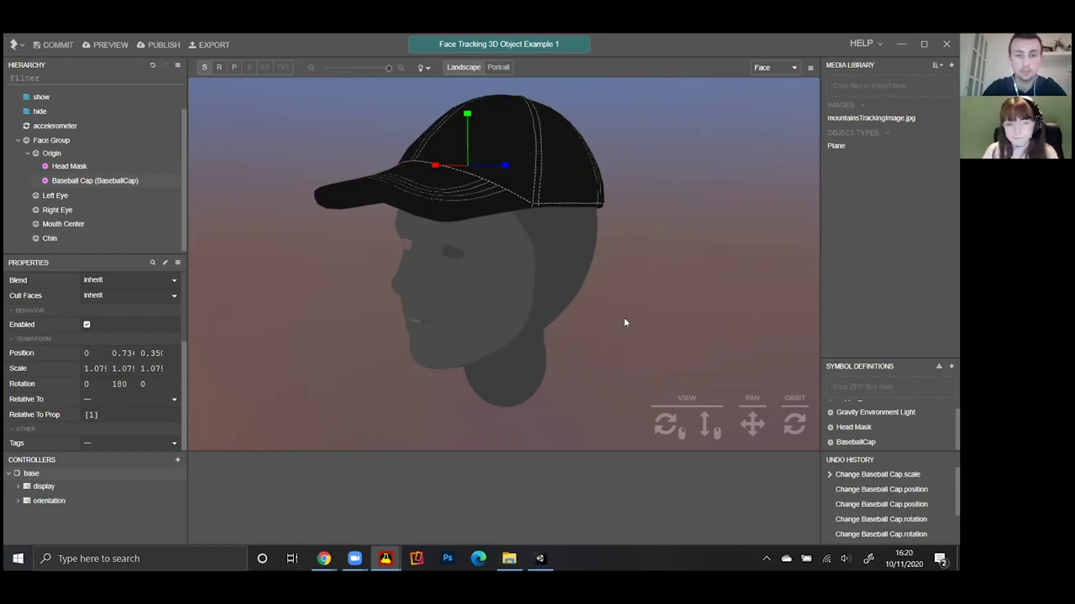
drag(801, 434, 786, 367)
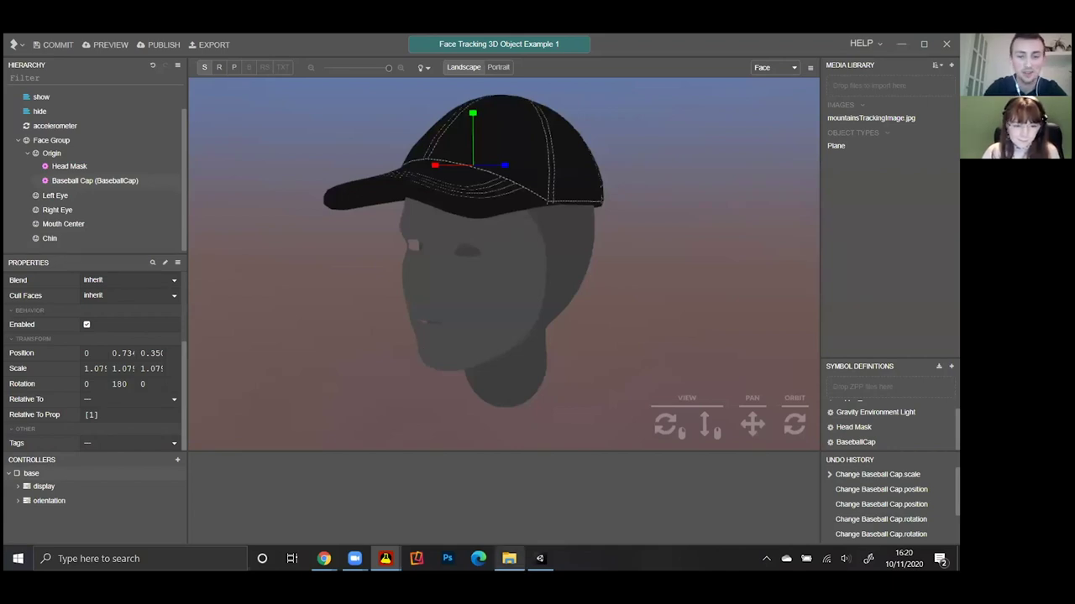
click(509, 559)
drag(461, 313, 703, 60)
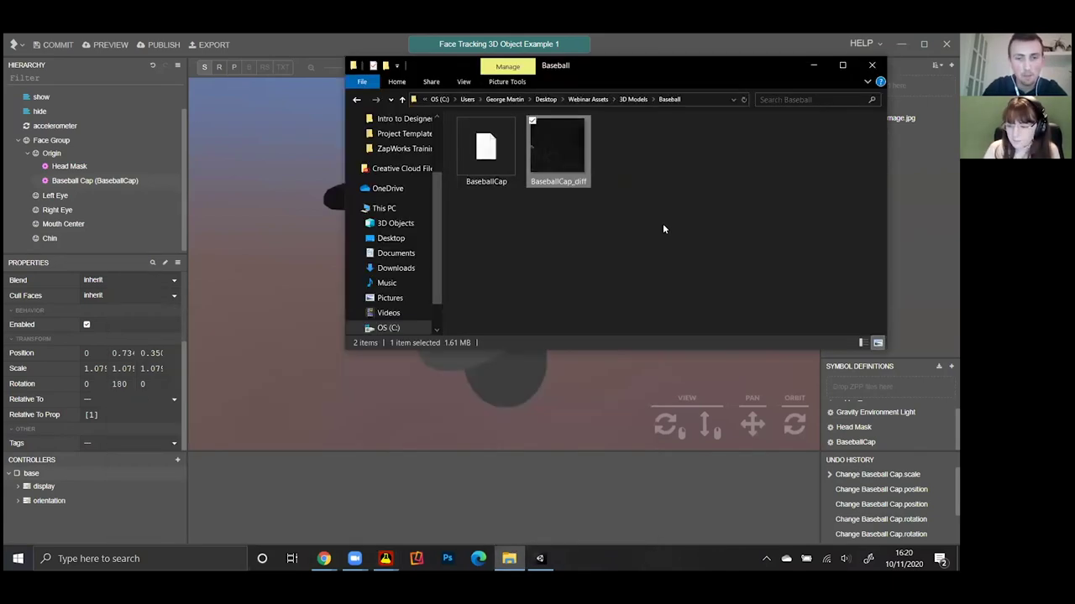
click(671, 96)
drag(574, 61, 491, 92)
- Import Camera ZapWorks Colors.png into the Media Library and add it to the scene
key(alt+Up)
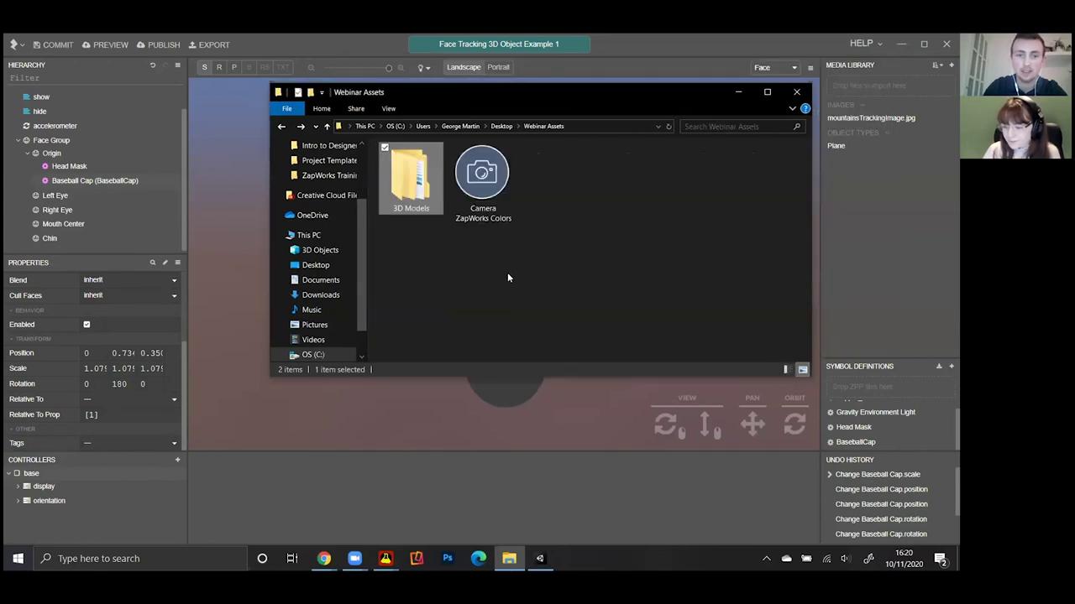
drag(429, 111, 328, 131)
drag(382, 210, 869, 94)
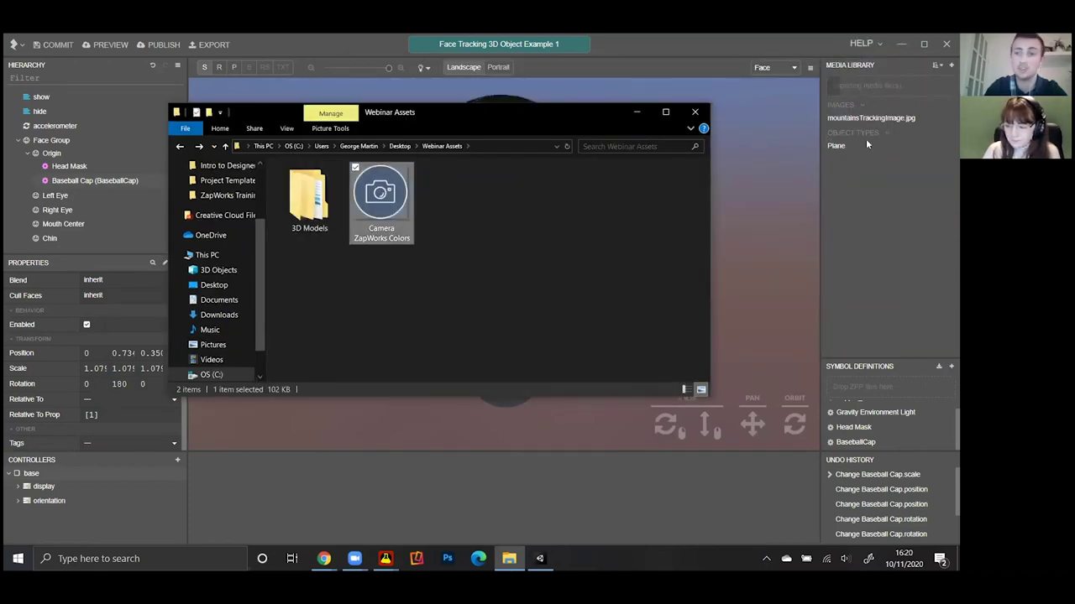
click(863, 202)
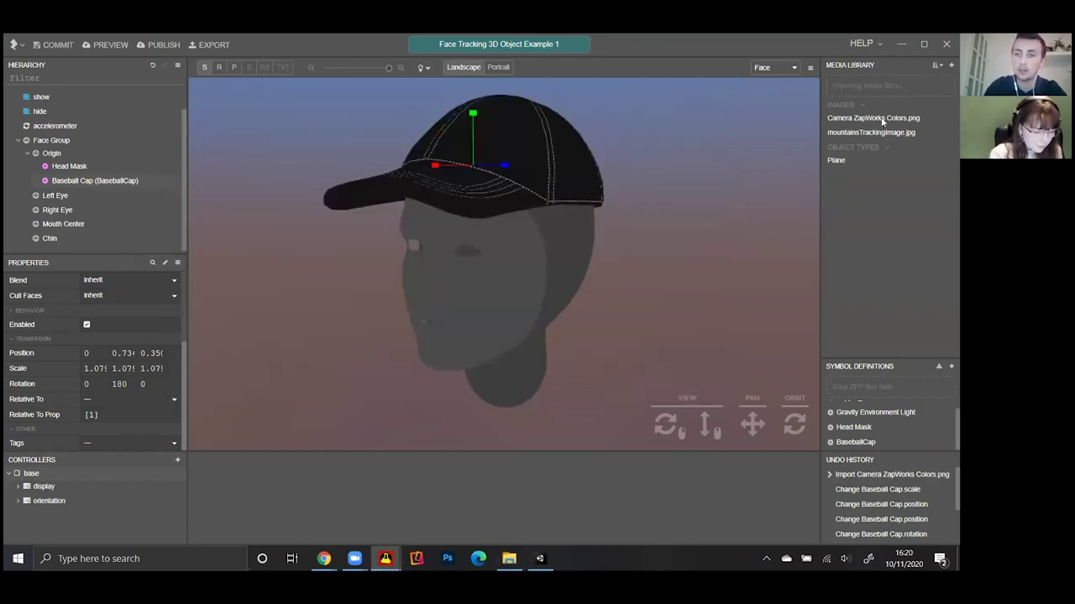
drag(881, 122, 602, 125)
- Add the camera image plane, preview in Portrait, and anchor it to Z.screenRight
drag(84, 252, 71, 238)
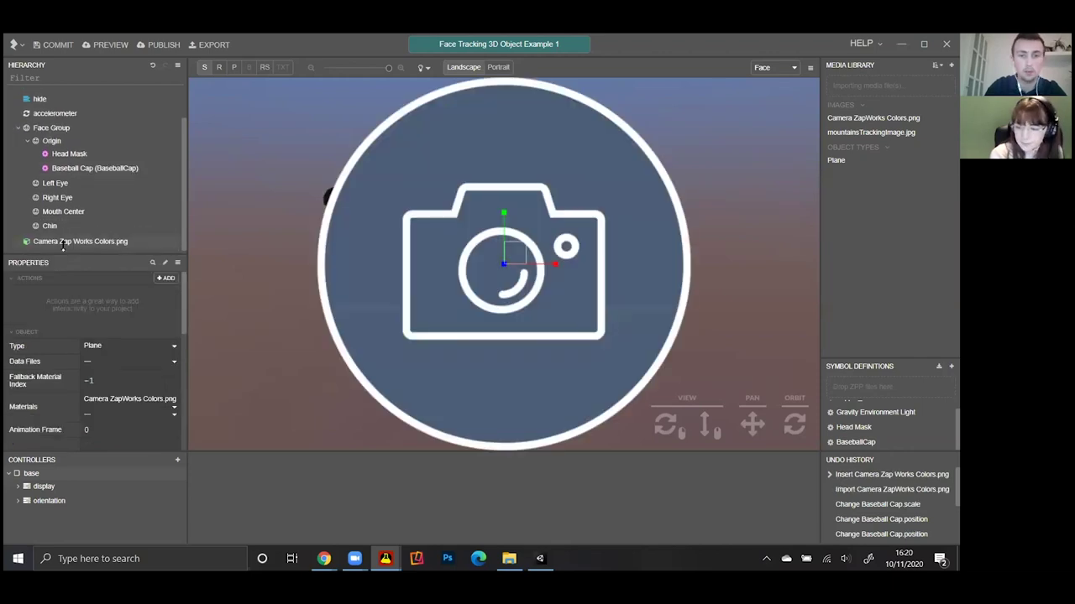
click(204, 68)
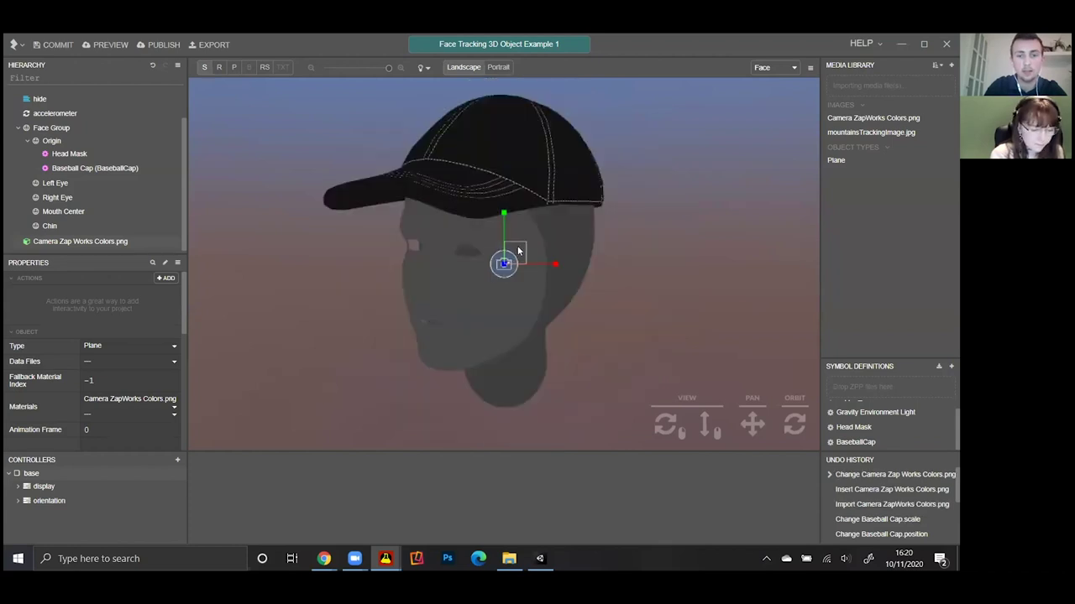
click(498, 67)
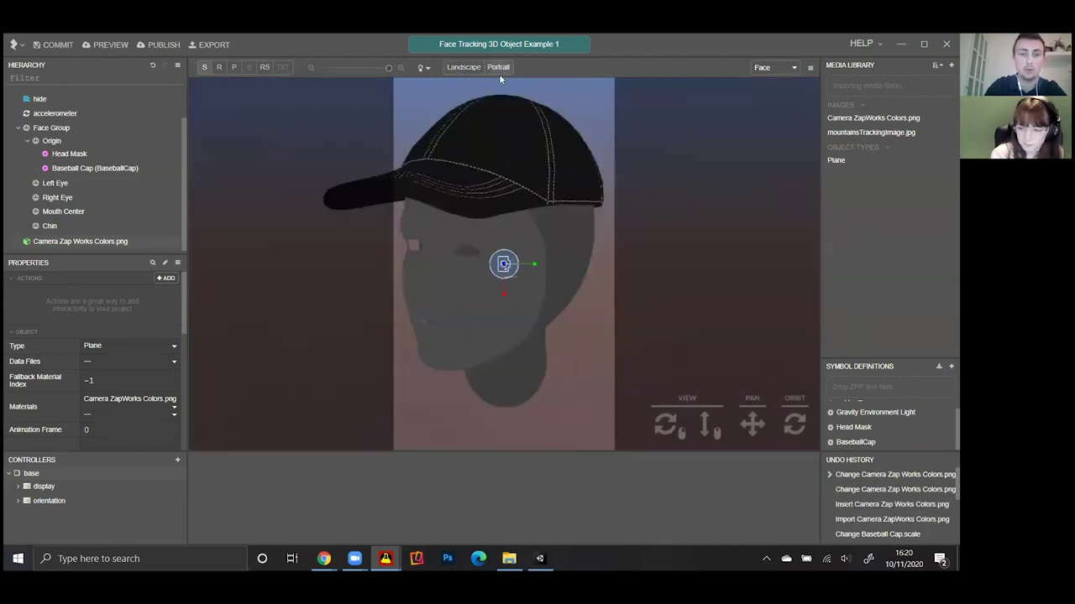
click(514, 277)
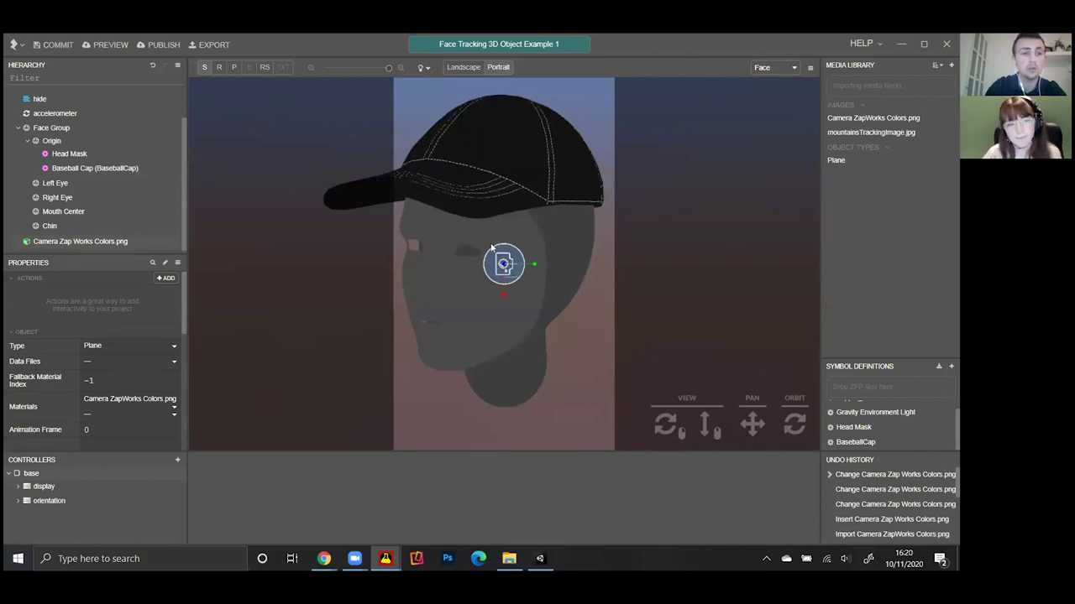
scroll(117, 382, down, 5)
click(109, 398)
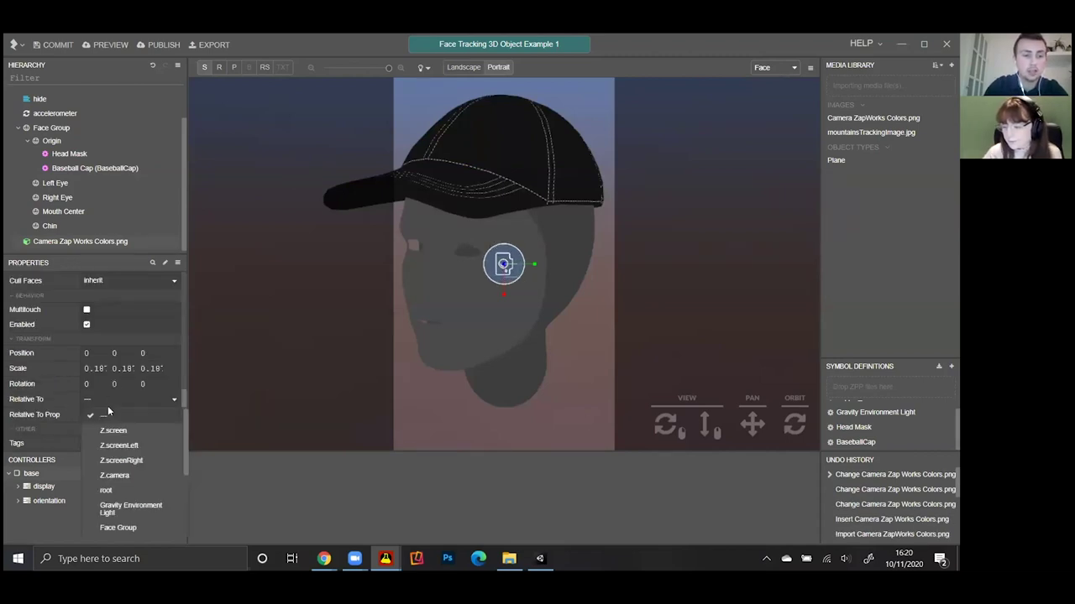
scroll(122, 449, up, 2)
click(128, 457)
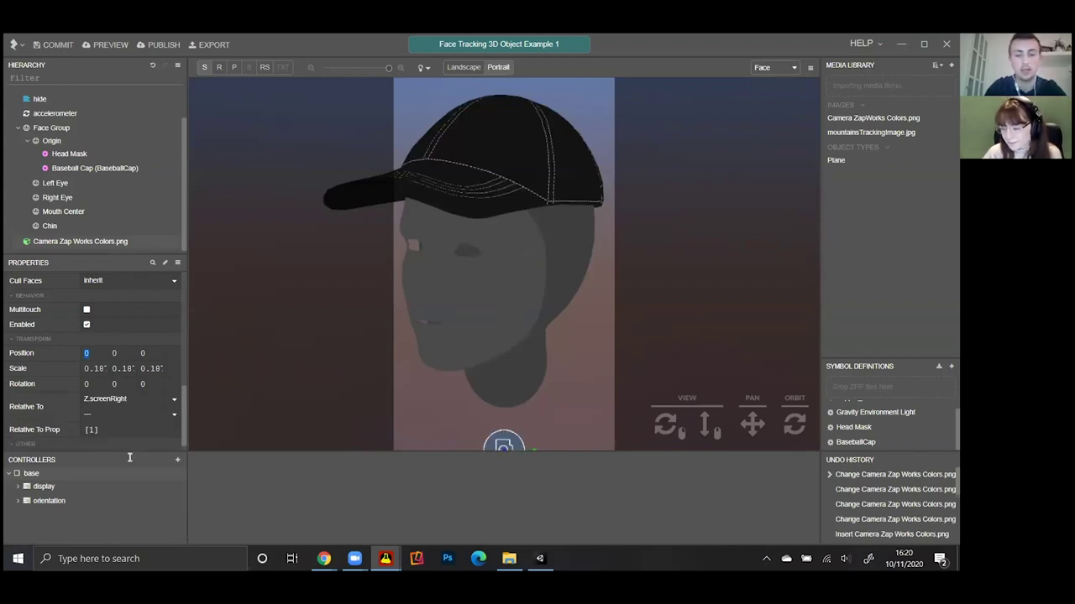
- Rotate the camera plane about 91°, reposition it, and scale it to about 0.24
click(220, 68)
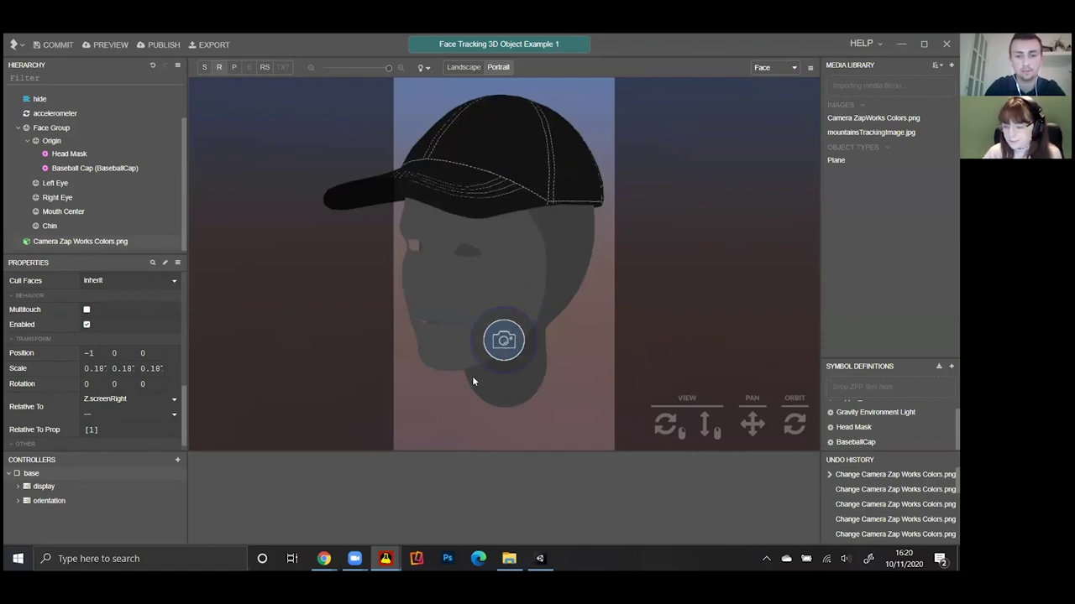
click(233, 67)
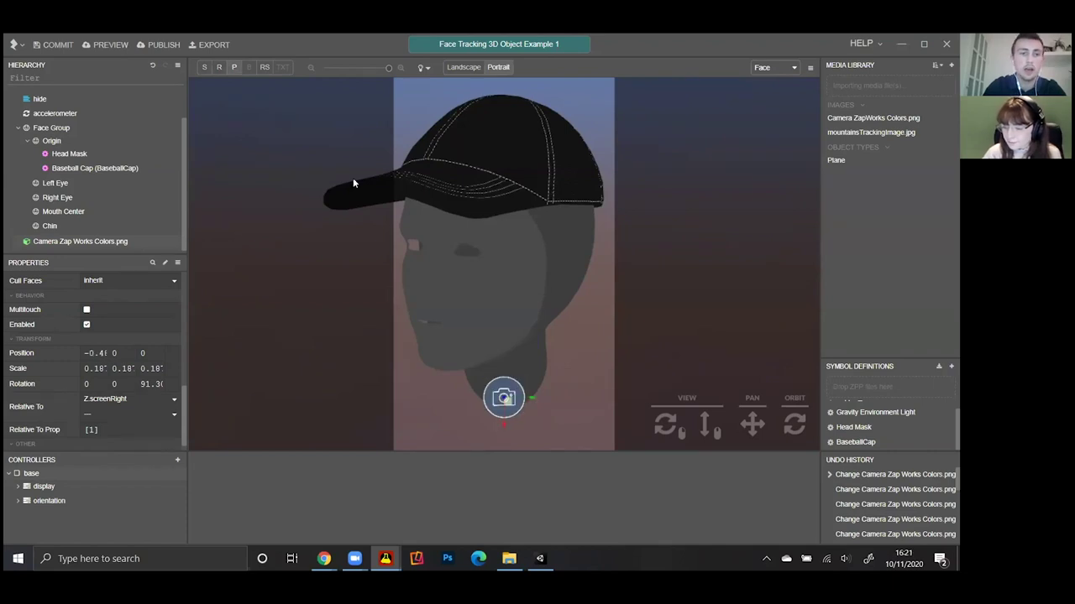
key(s)
drag(352, 183, 487, 311)
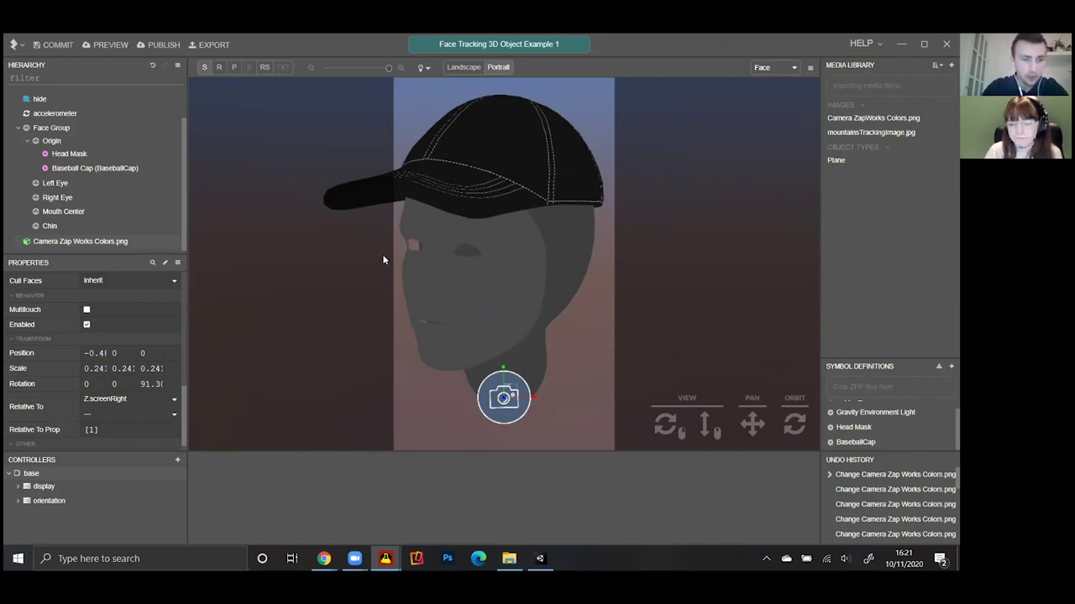
click(80, 241)
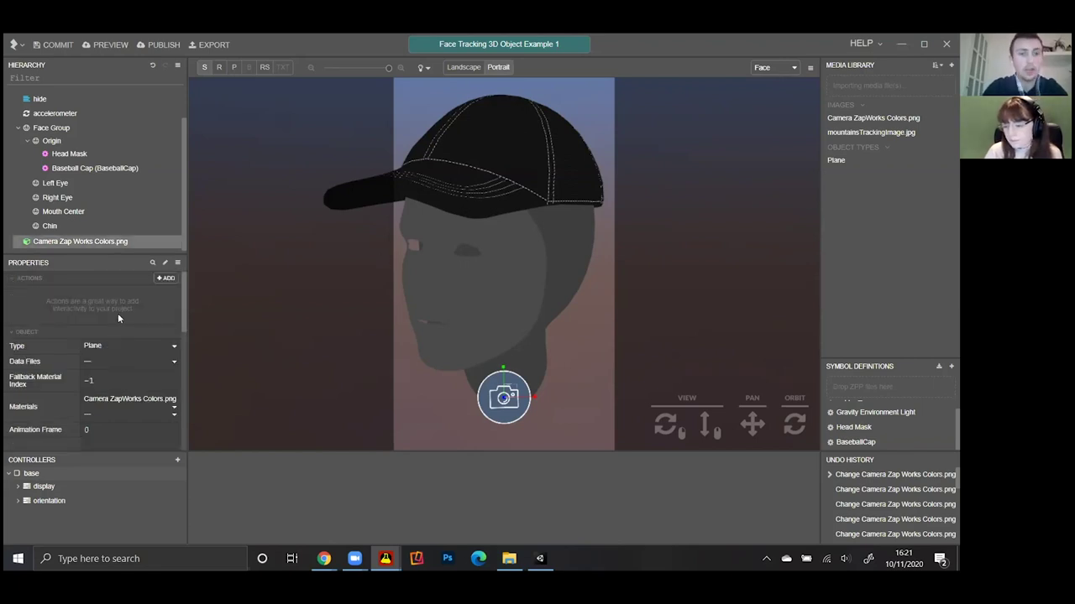
- Give the camera plane an On Tap action that runs Take Snapshot
click(163, 280)
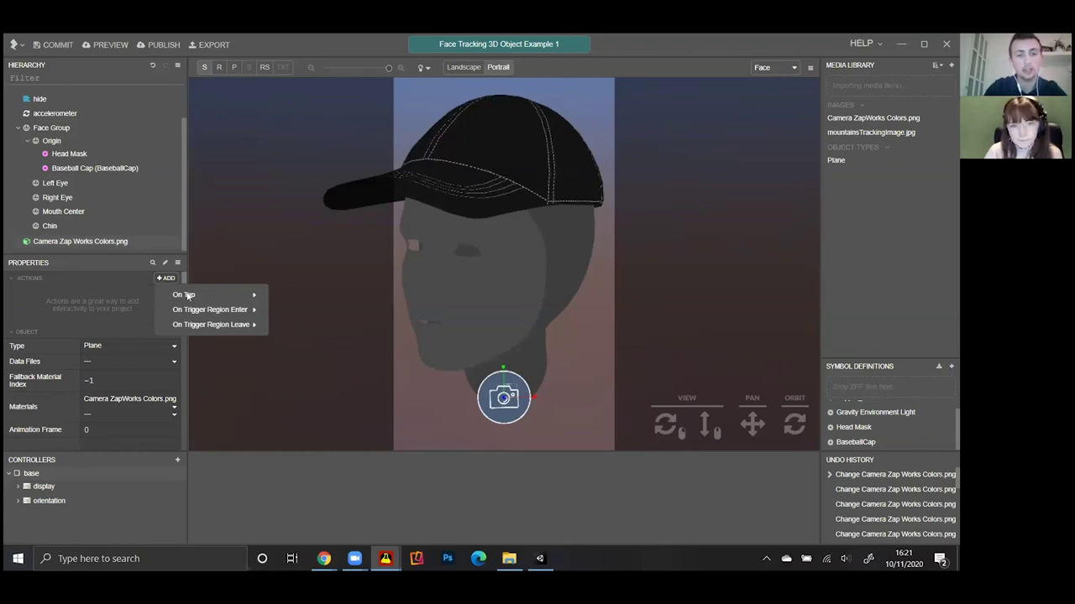
mouse_move(189, 295)
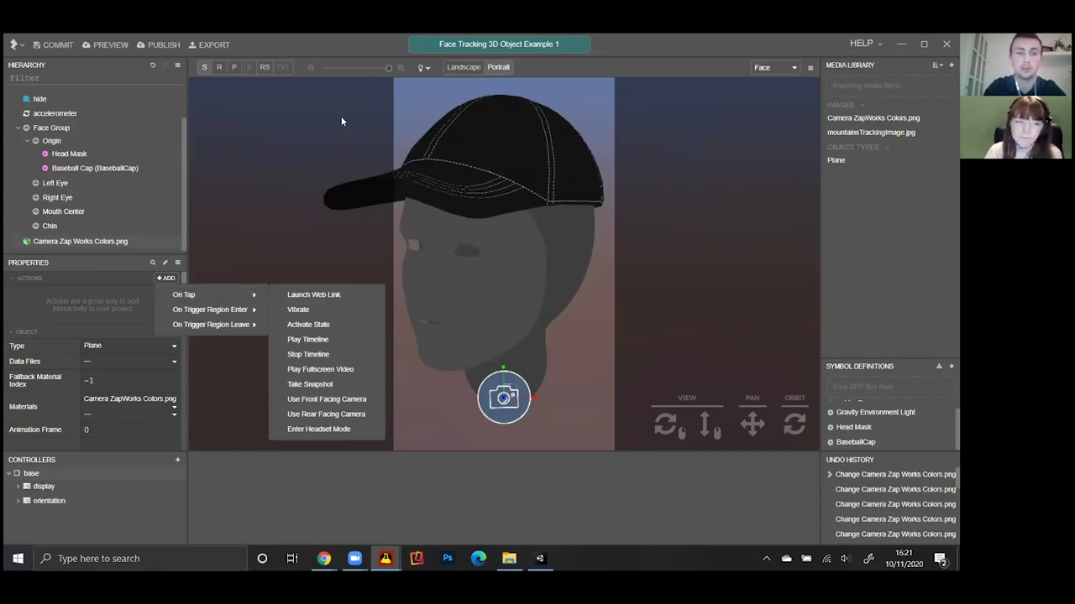
click(323, 384)
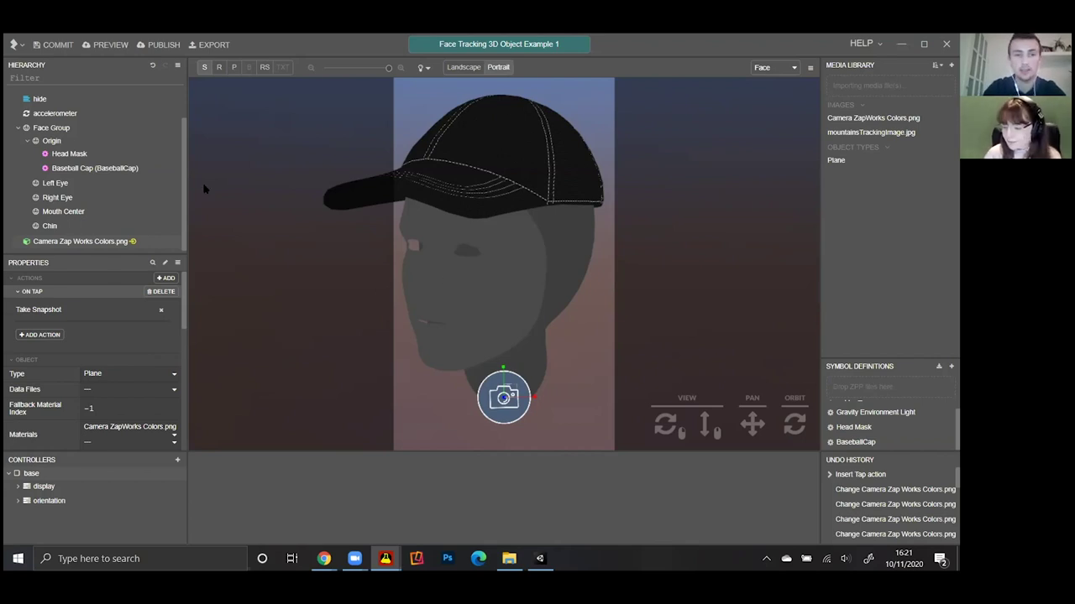
click(157, 45)
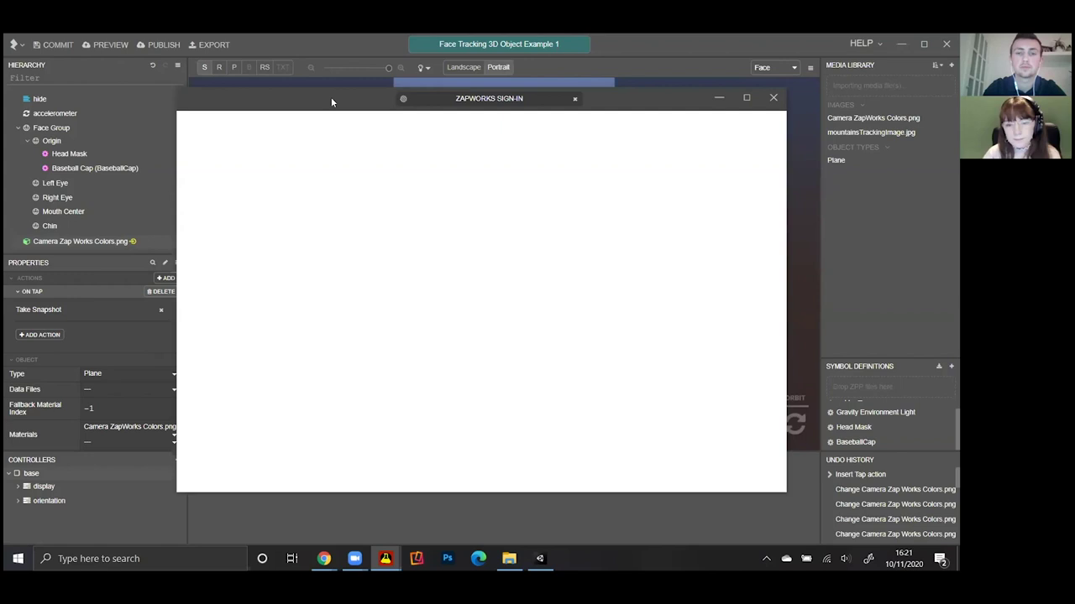
- Sign in with Google and publish to the Webinar - Studio Face Tracking zapcode
click(353, 241)
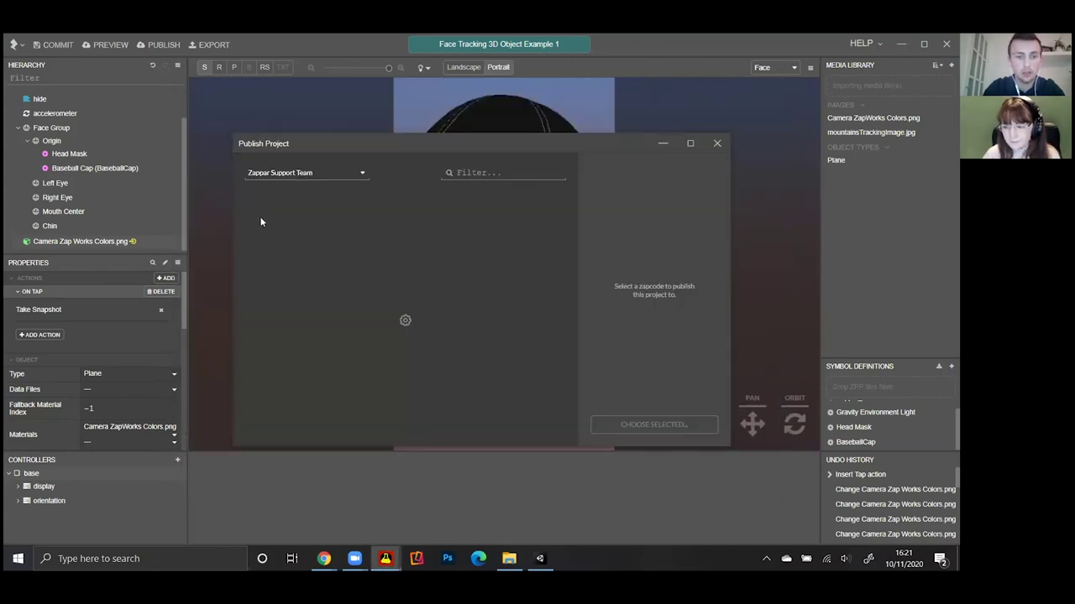
click(260, 238)
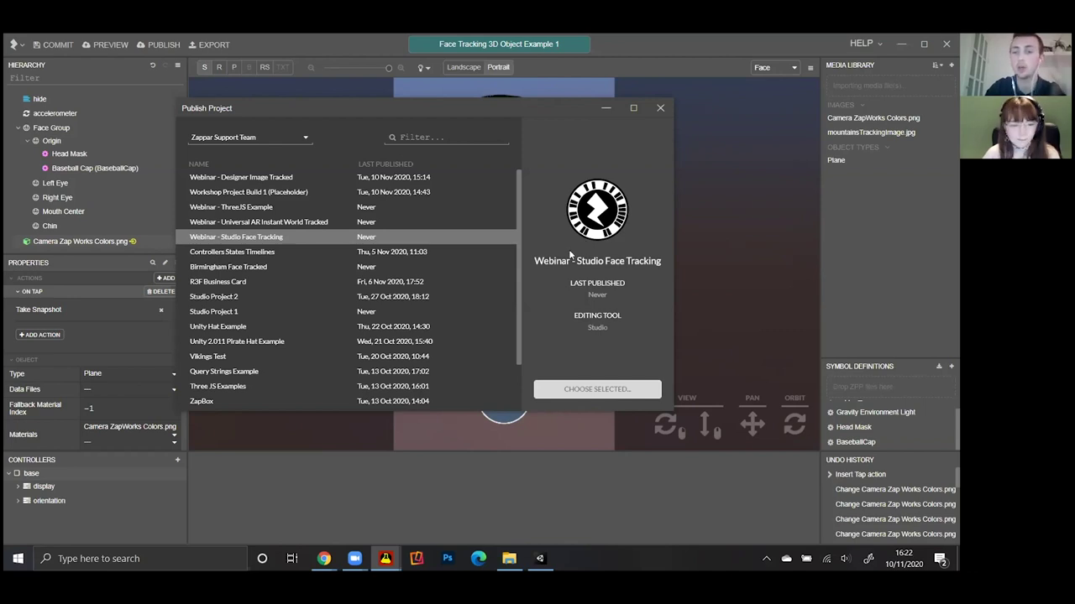
click(595, 390)
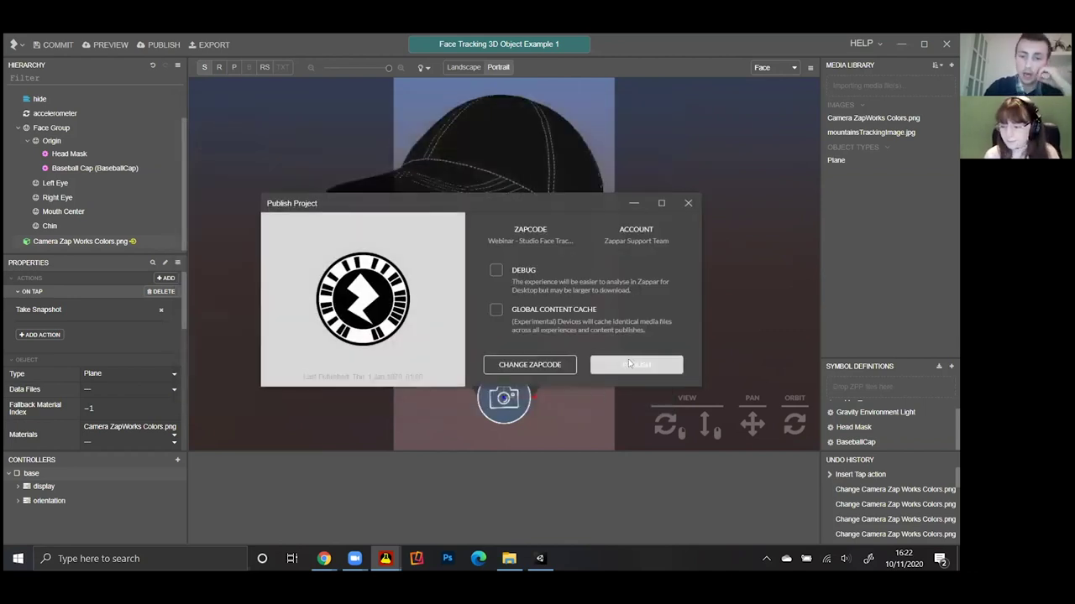
click(629, 363)
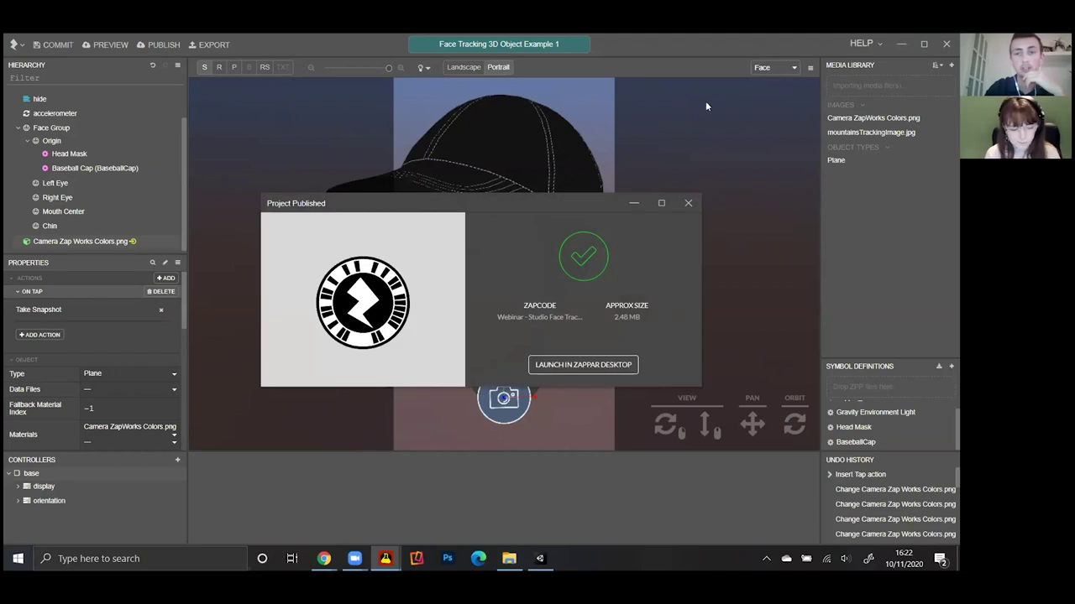
click(635, 204)
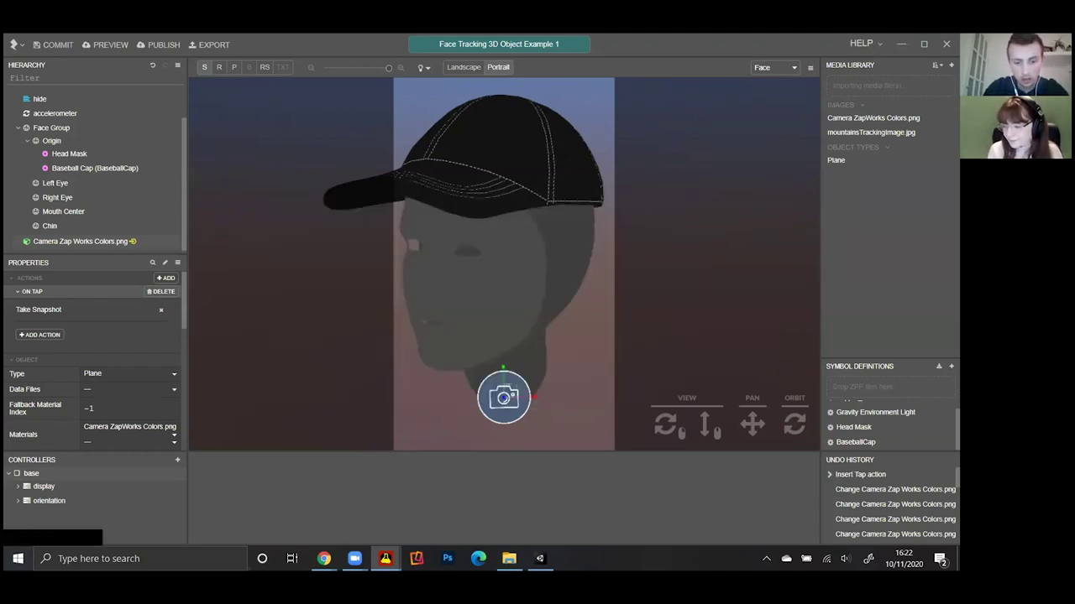
click(900, 44)
- Bring up the Google Slides deck and start the full-screen presentation with Ctrl+F5
mouse_move(324, 558)
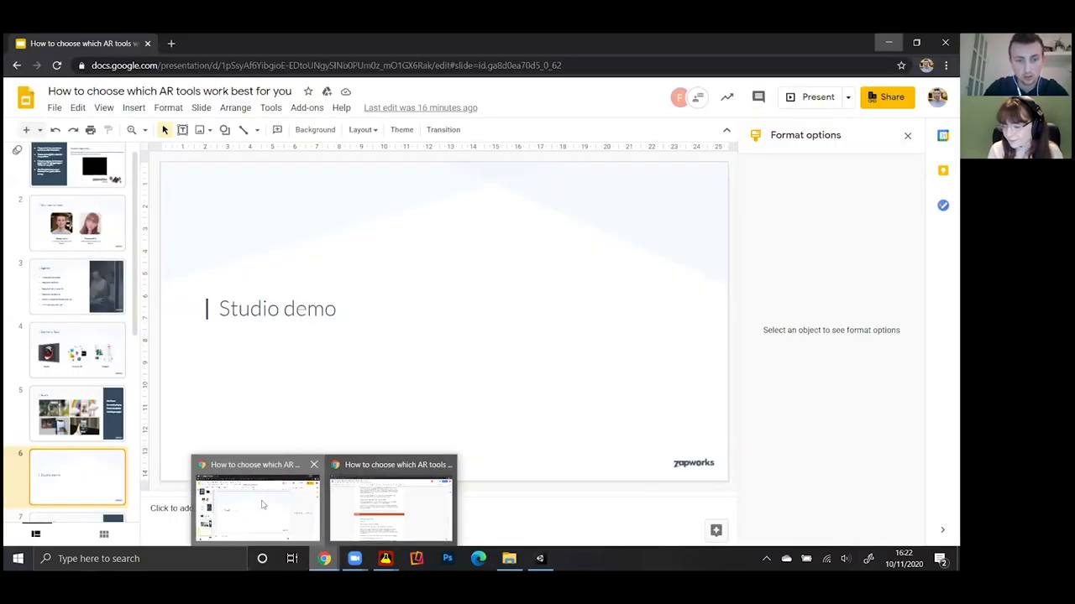
click(264, 500)
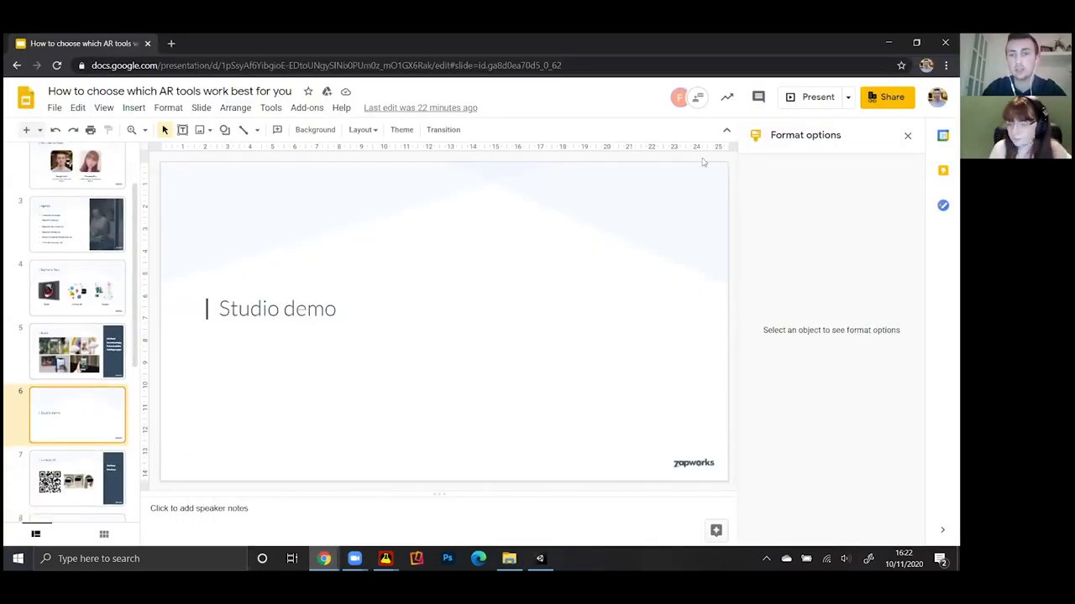
key(ctrl+F5)
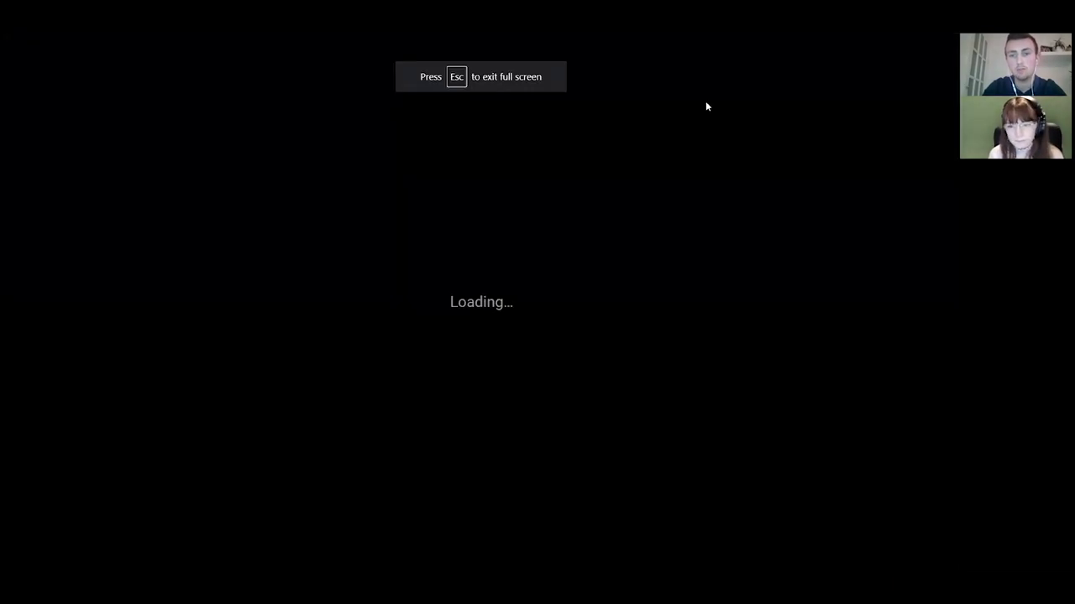
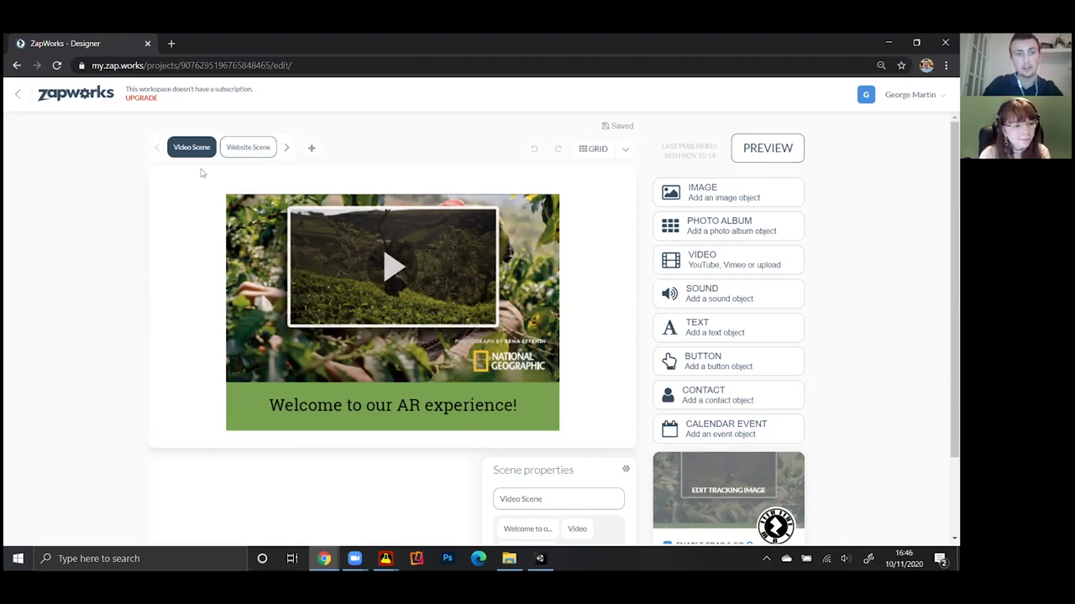
- Switch from the Video Scene to the Website Scene
click(248, 148)
- Return to the Video Scene and select the video object to show its settings
click(192, 149)
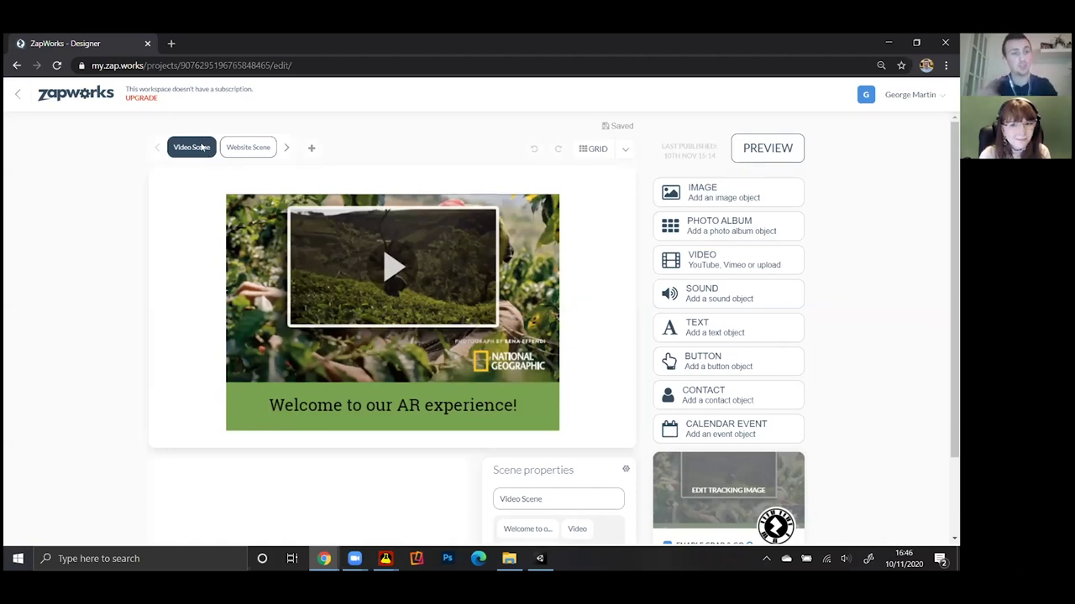
click(237, 149)
click(192, 147)
click(337, 292)
drag(337, 292, 329, 279)
click(309, 407)
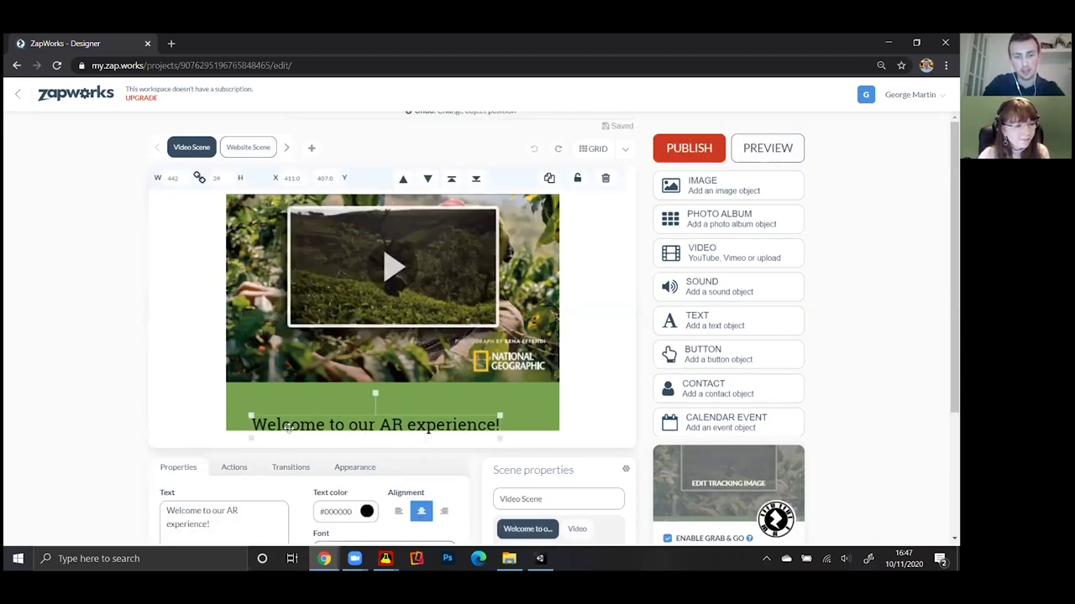
click(333, 258)
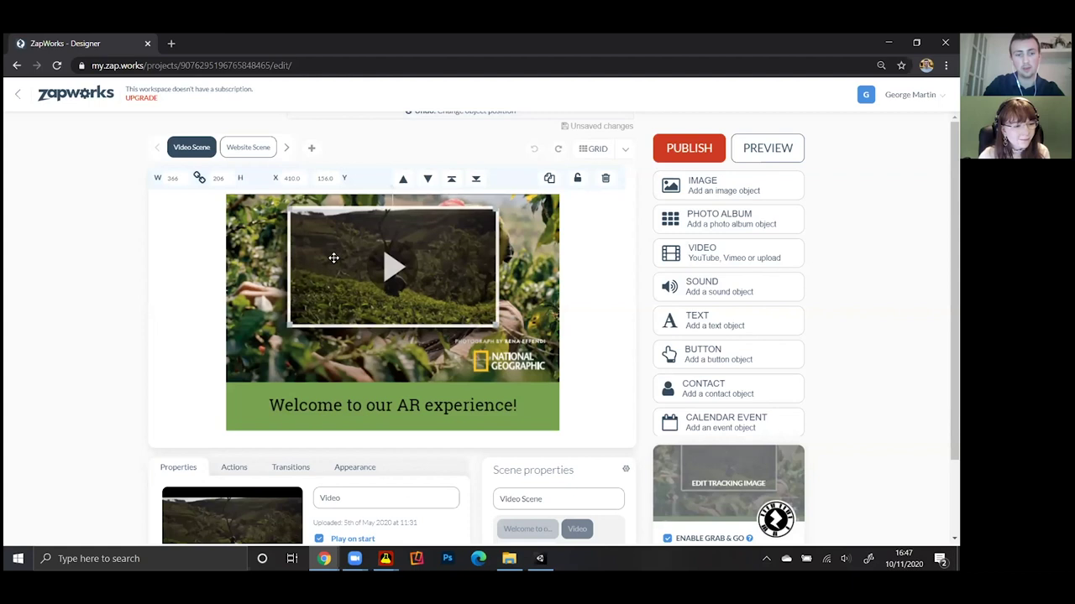
- Set the video's On Finish action to Go to scene: Website Scene, then view that scene
scroll(189, 263, down, 1)
scroll(206, 277, down, 1)
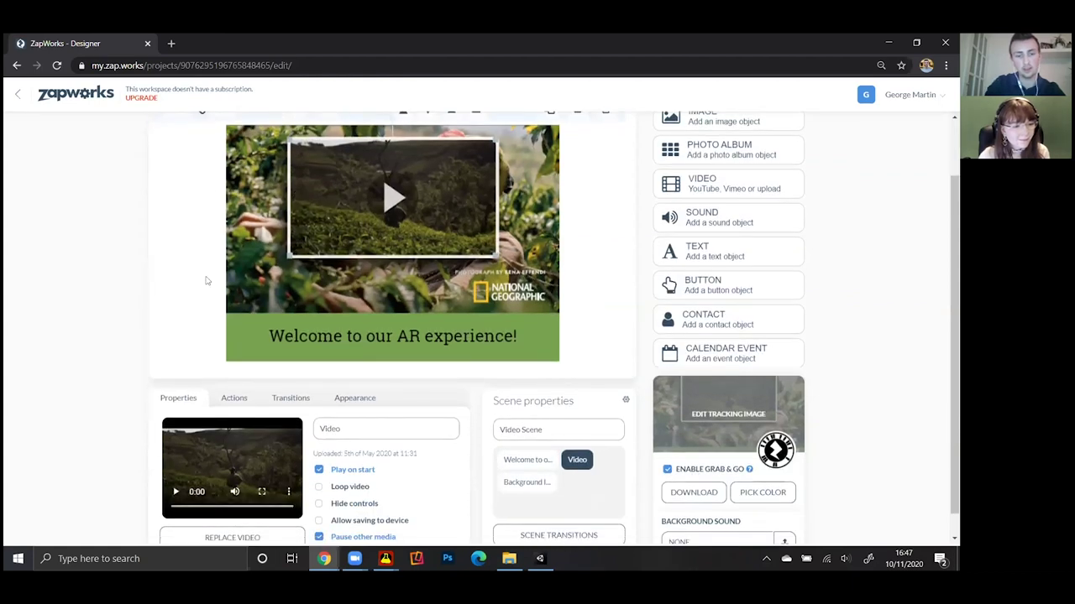
click(243, 376)
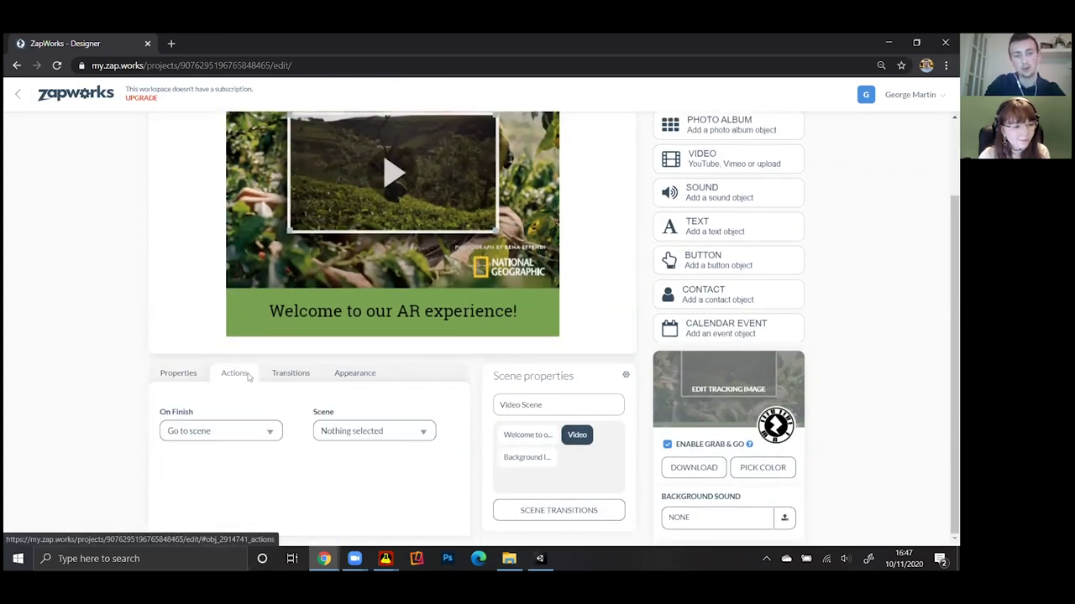
click(354, 440)
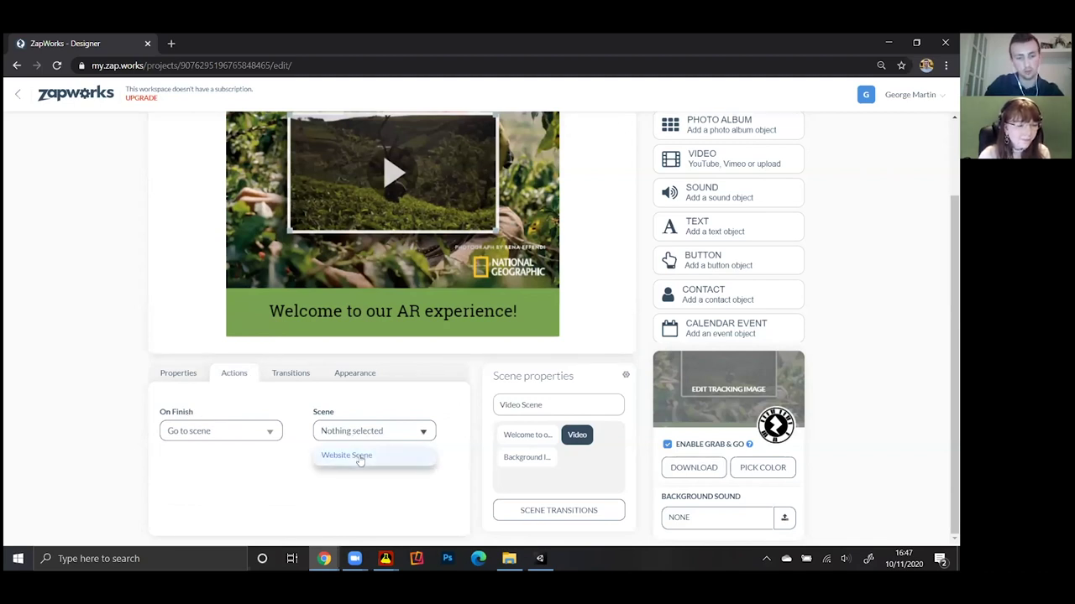
click(355, 454)
scroll(329, 445, up, 3)
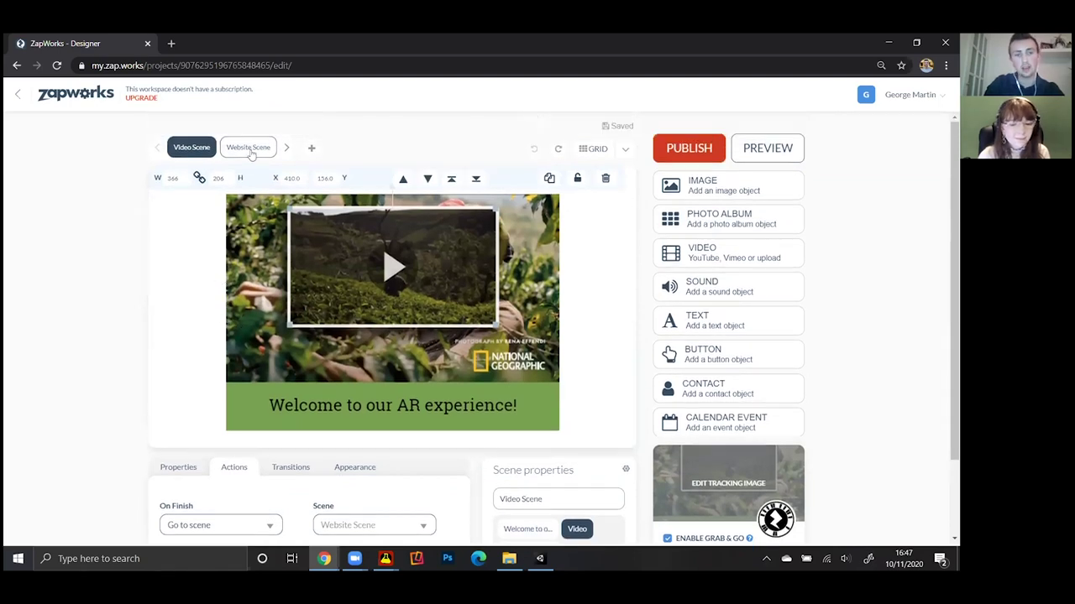
click(244, 146)
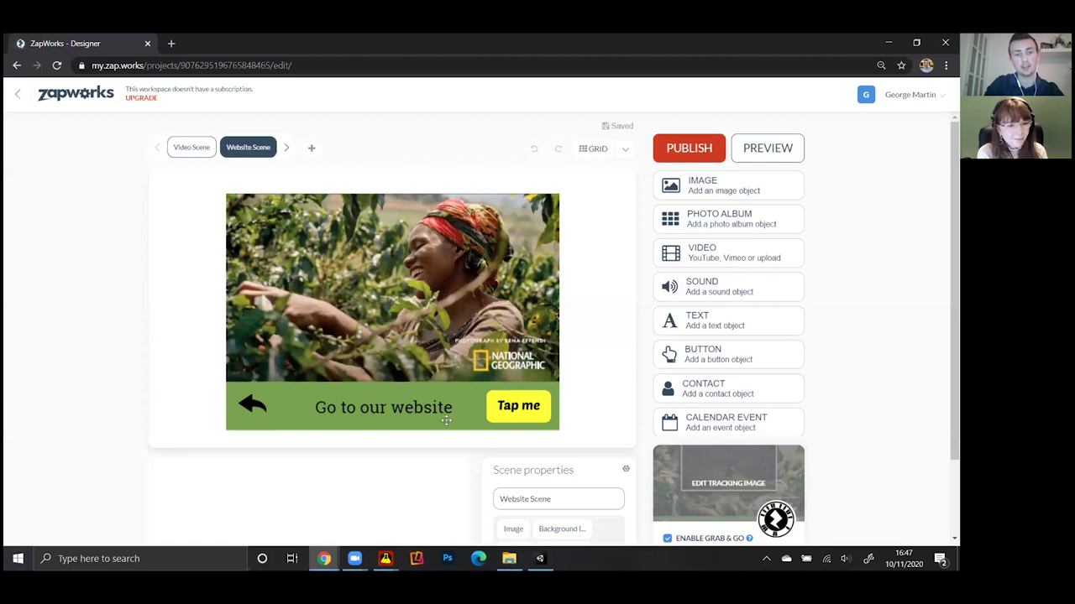
click(518, 404)
drag(519, 411, 569, 412)
key(ctrl+z)
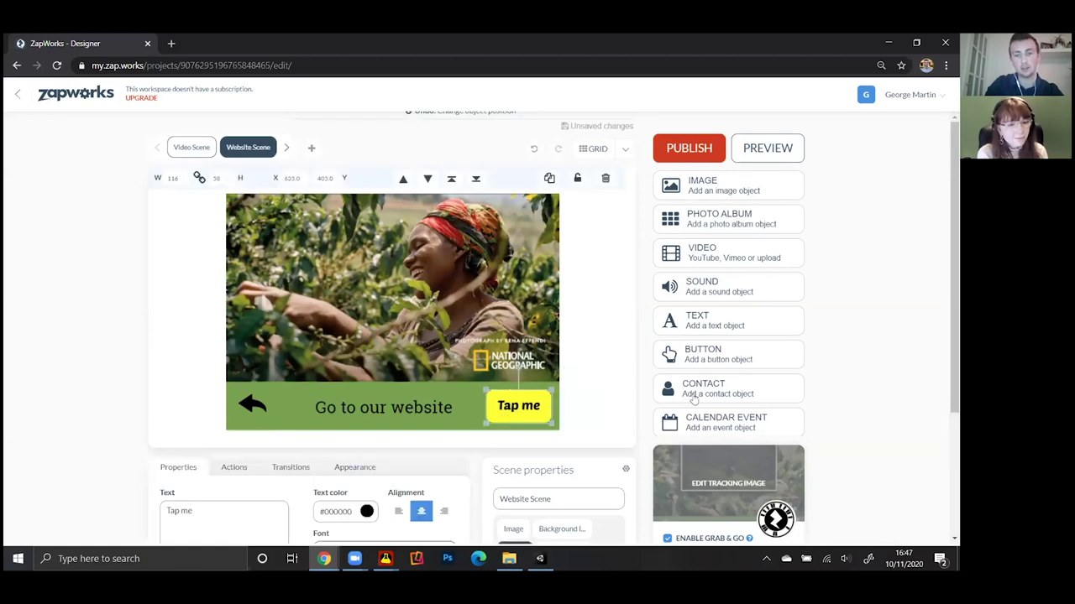
drag(675, 355, 430, 428)
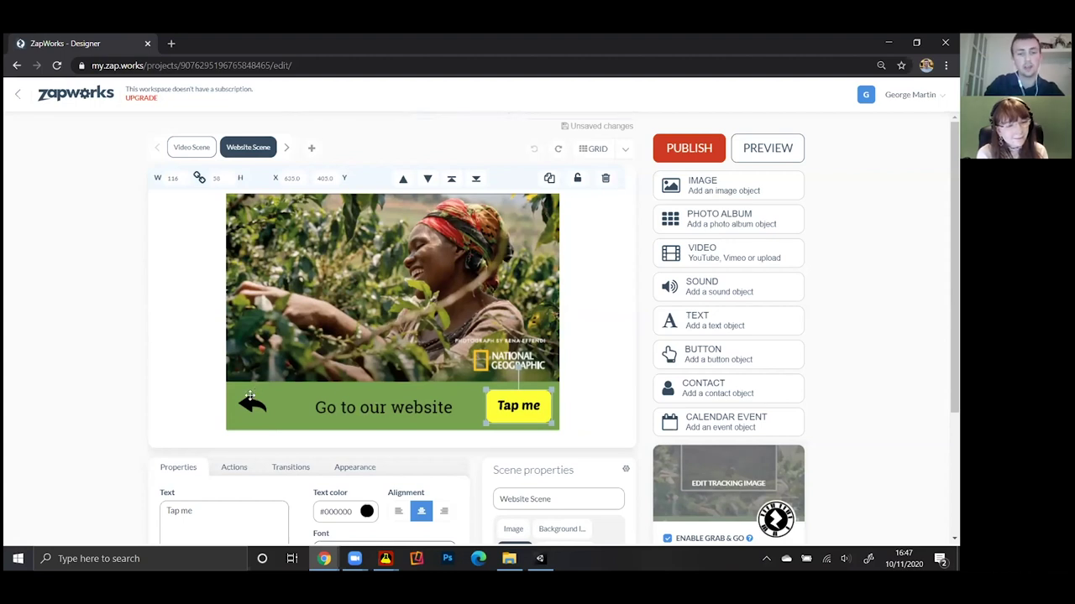
click(202, 147)
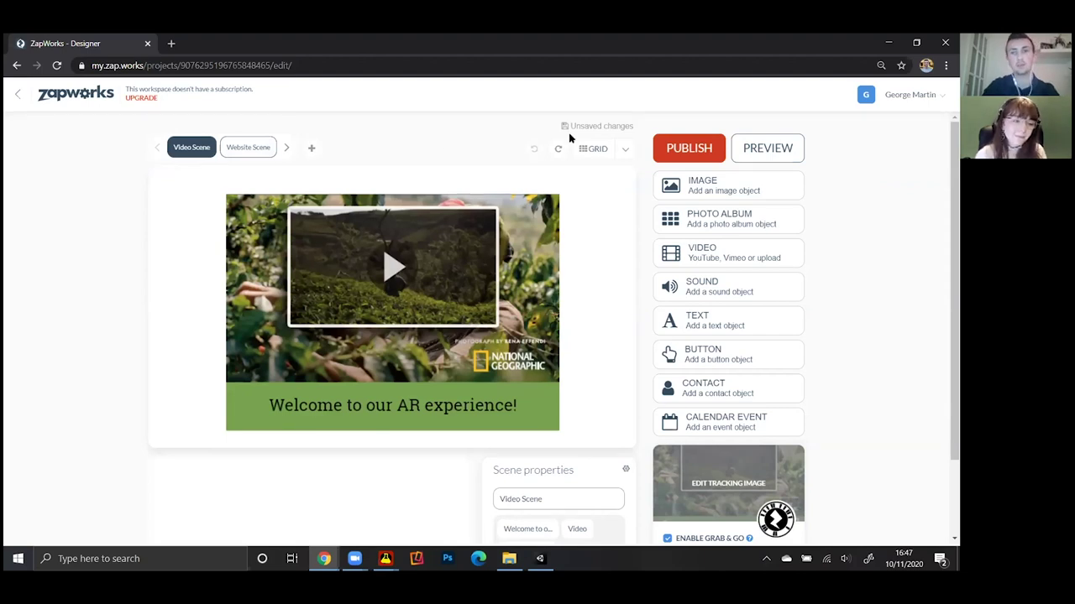
click(756, 149)
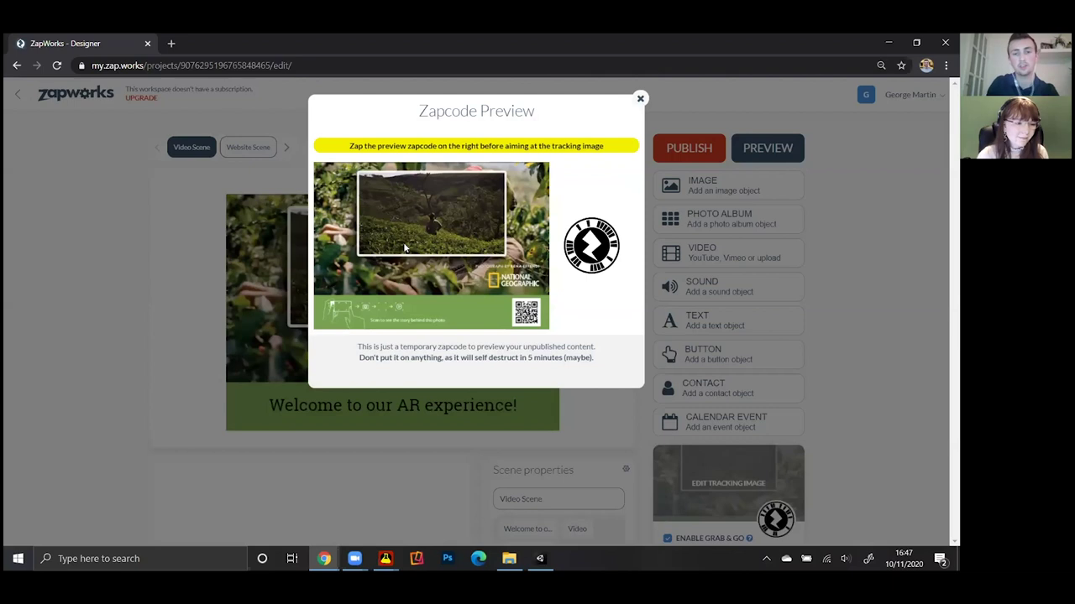
click(640, 101)
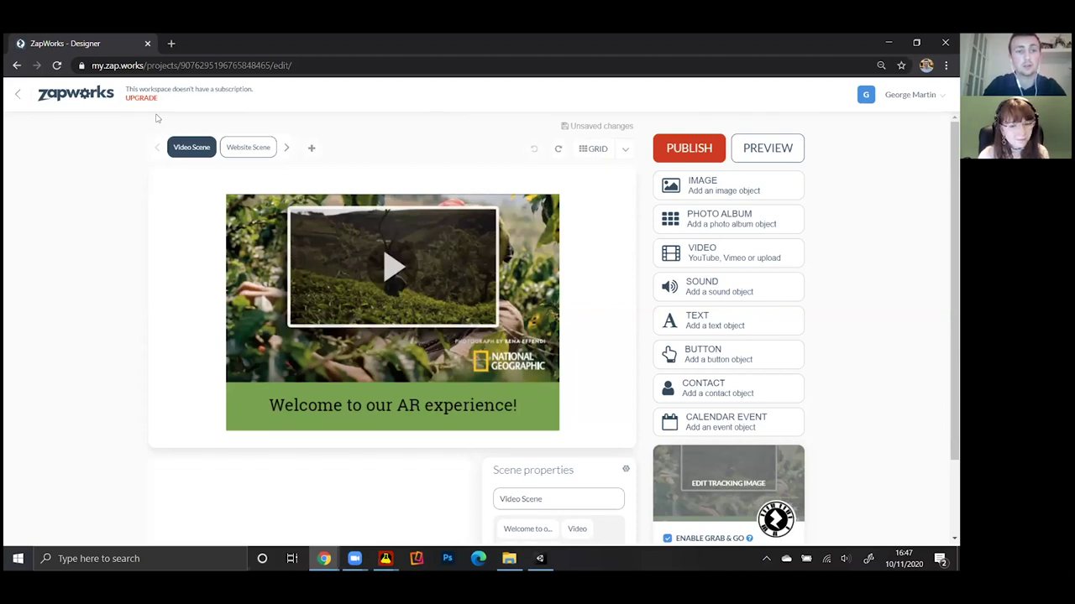
click(84, 95)
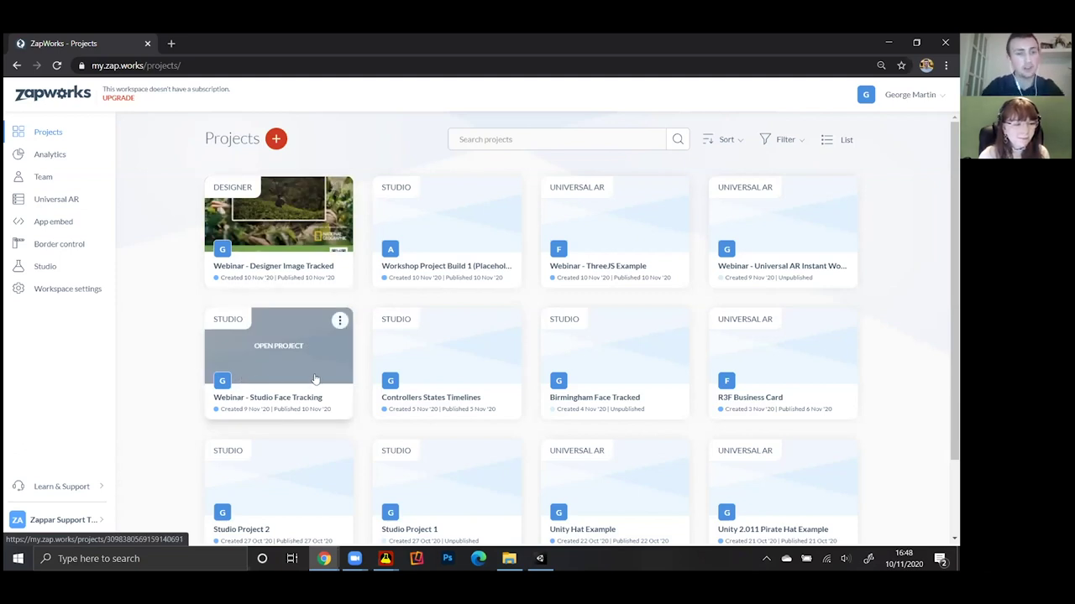
- View the Webinar - Studio Face Tracking project overview, then go back to Projects
click(243, 352)
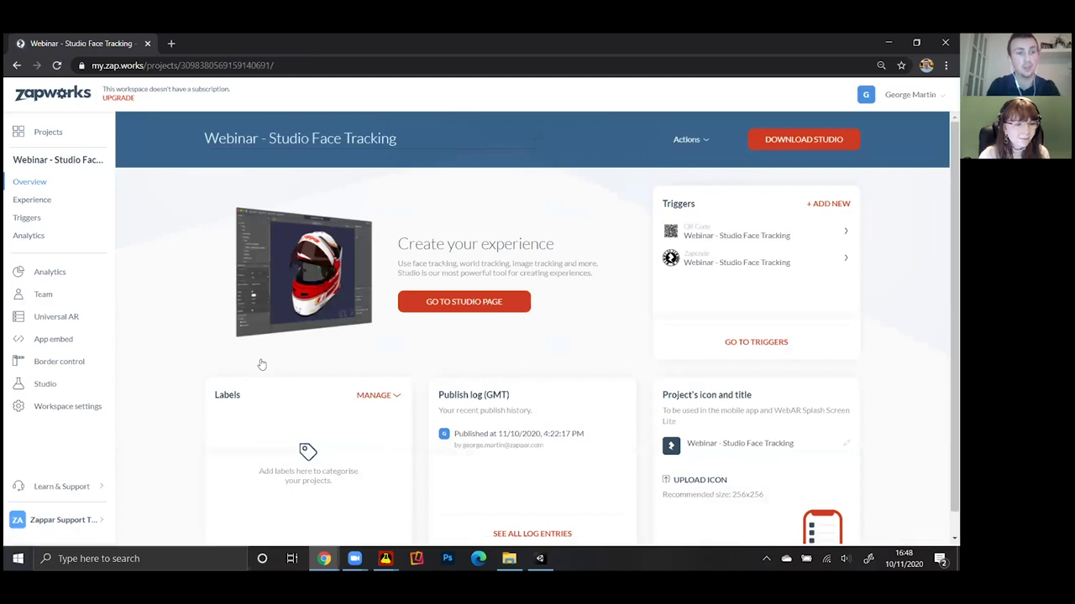
drag(594, 437, 457, 437)
click(479, 463)
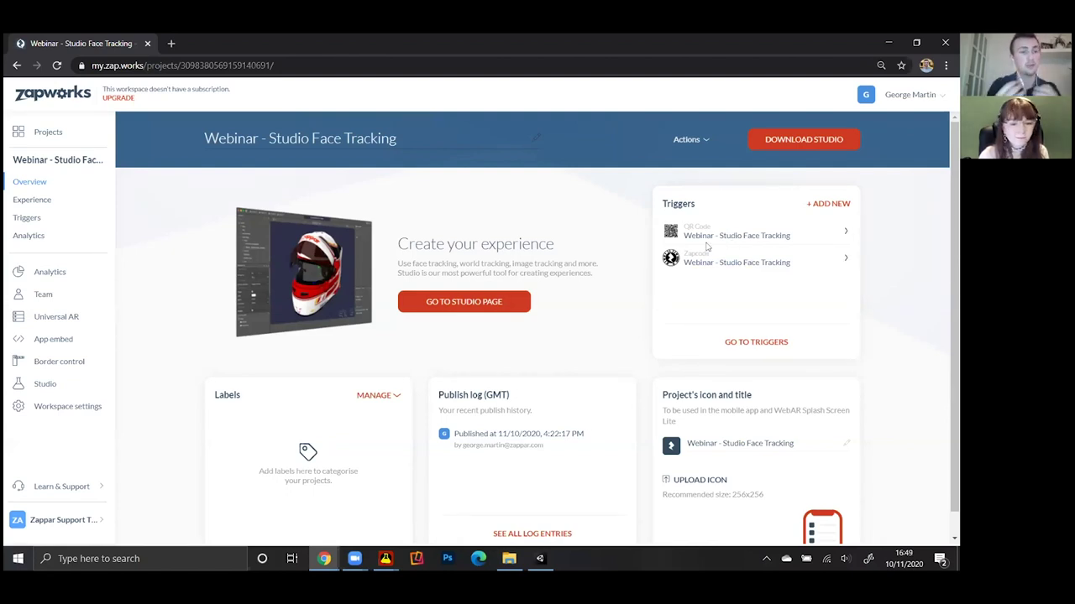
key(alt+Left)
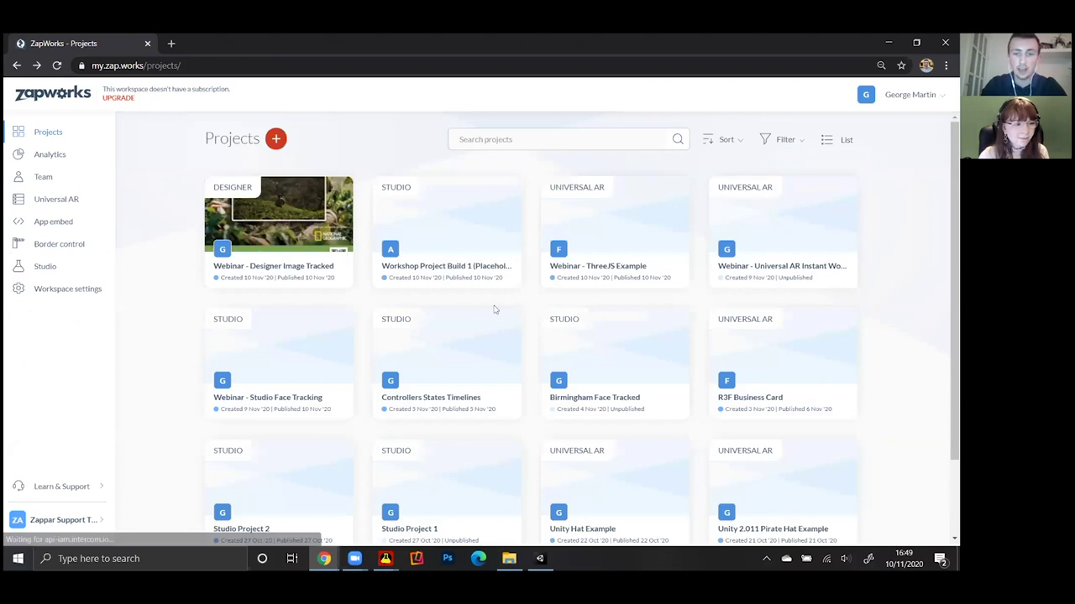
mouse_move(604, 239)
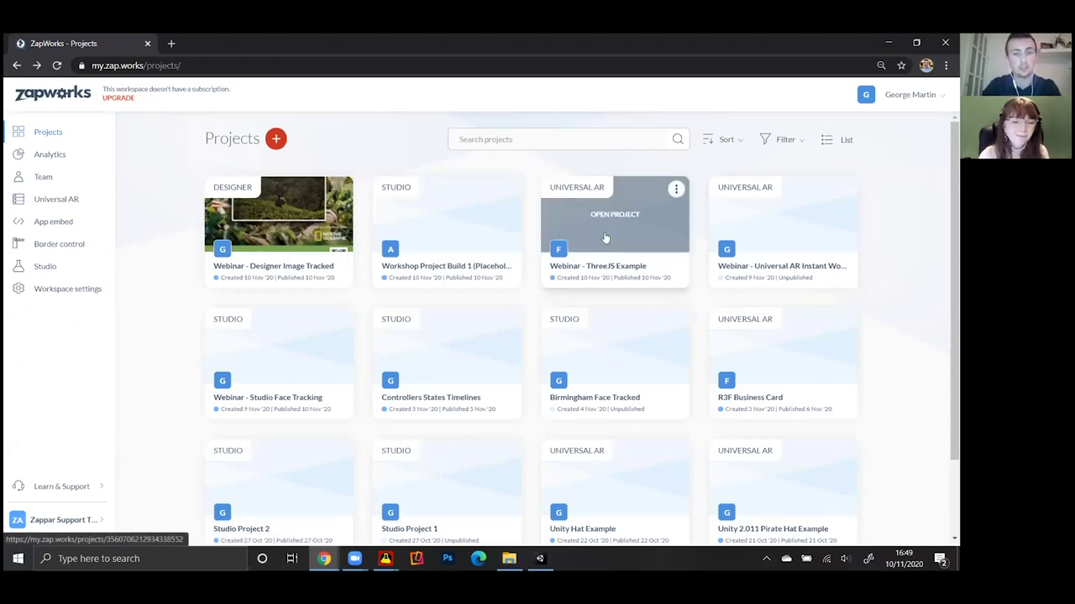
- View the Webinar - ThreeJS Example project overview and return to the Projects list
click(604, 238)
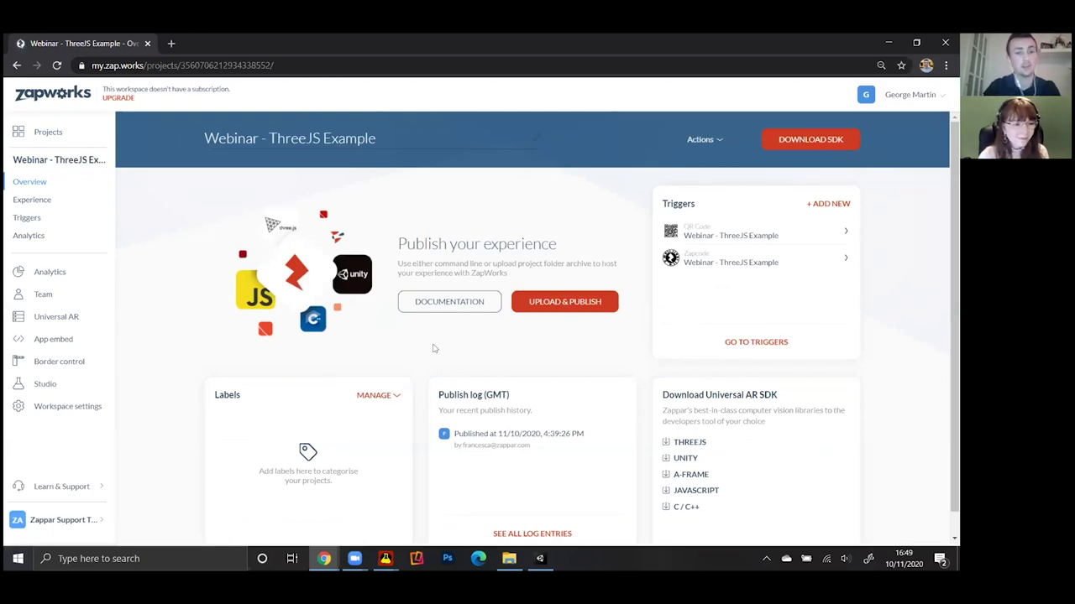
drag(607, 445, 466, 435)
click(467, 435)
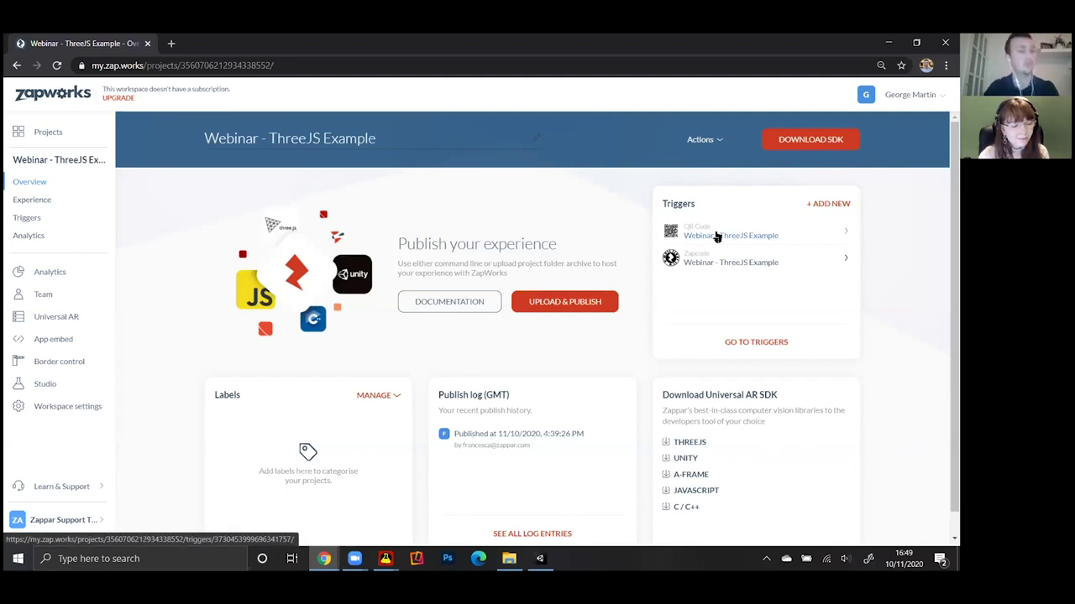
key(alt+Left)
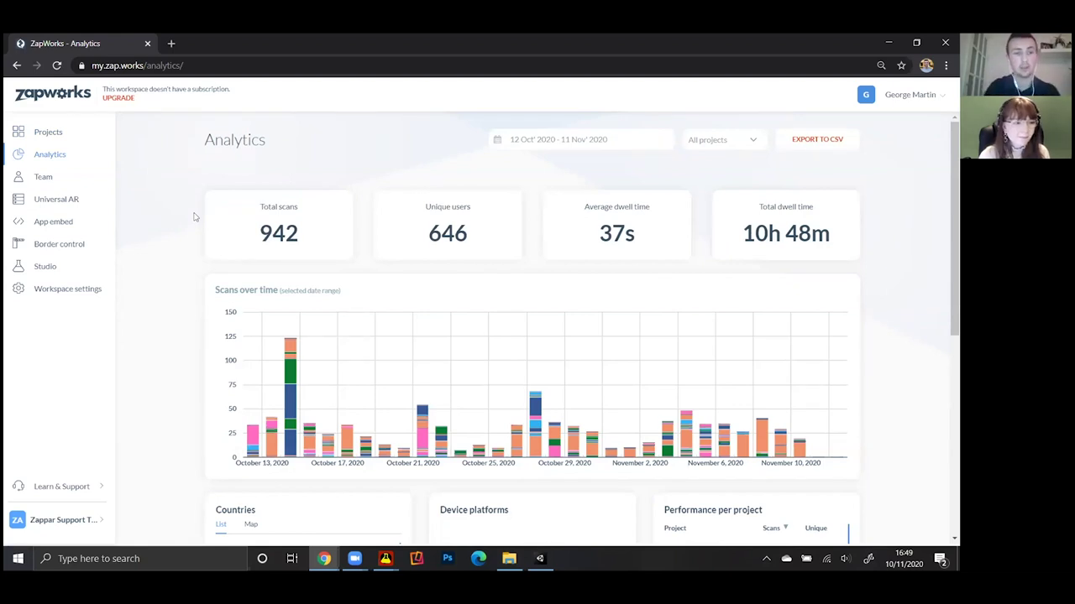
- Minimize the browser and present the slide deck full screen on the 'Ask us anything' slide
scroll(203, 229, down, 3)
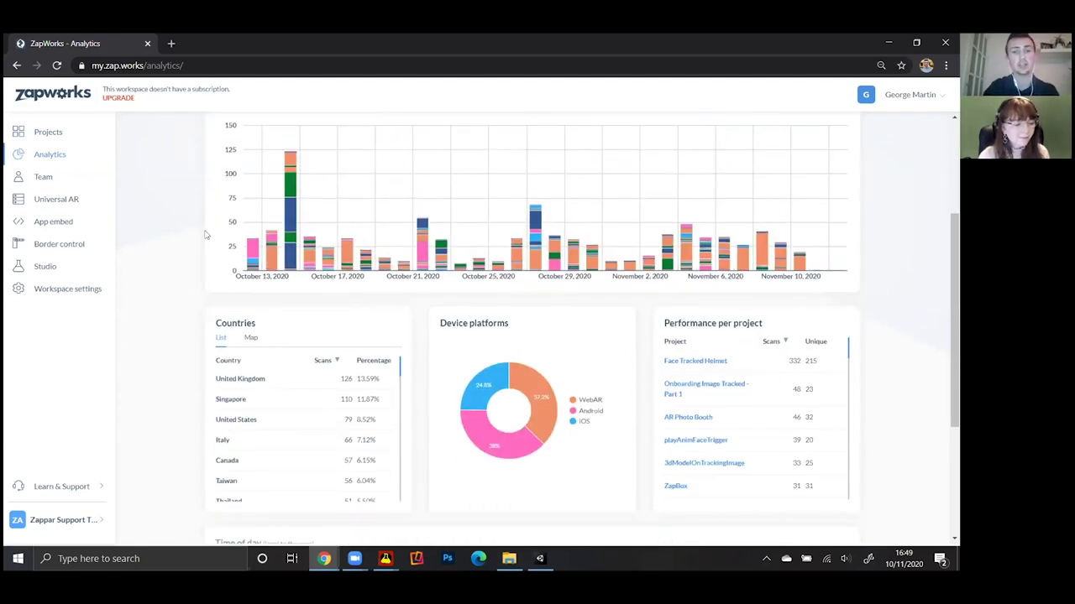
scroll(205, 234, up, 3)
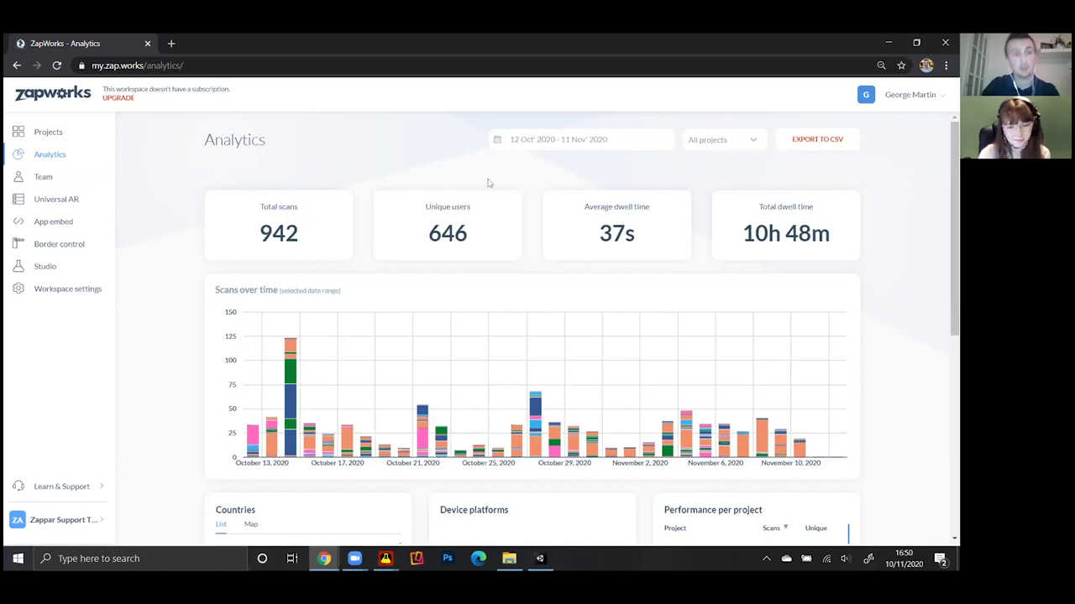
click(888, 42)
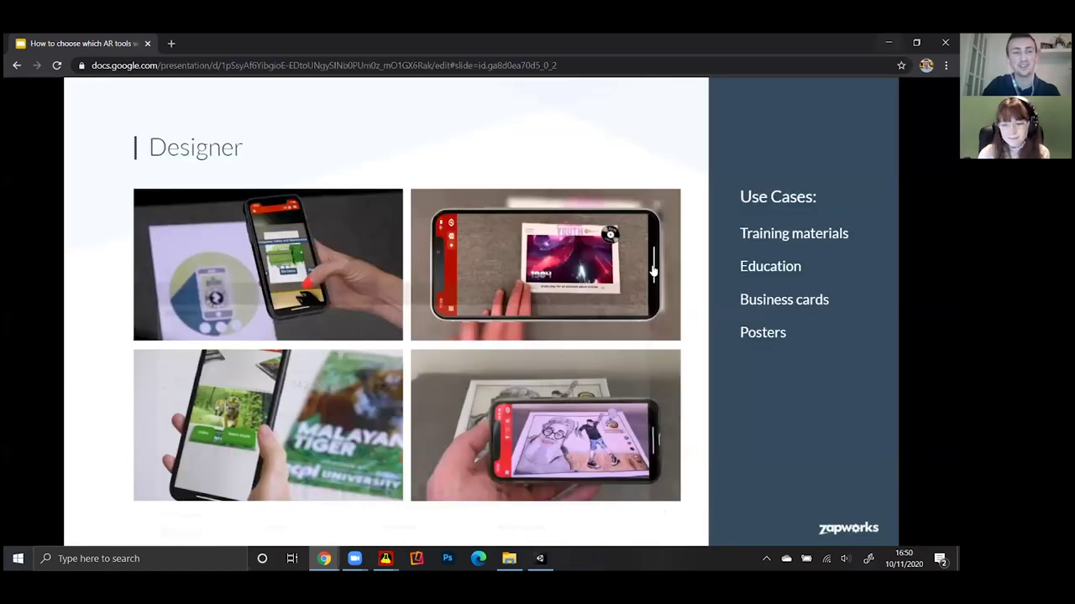
click(668, 154)
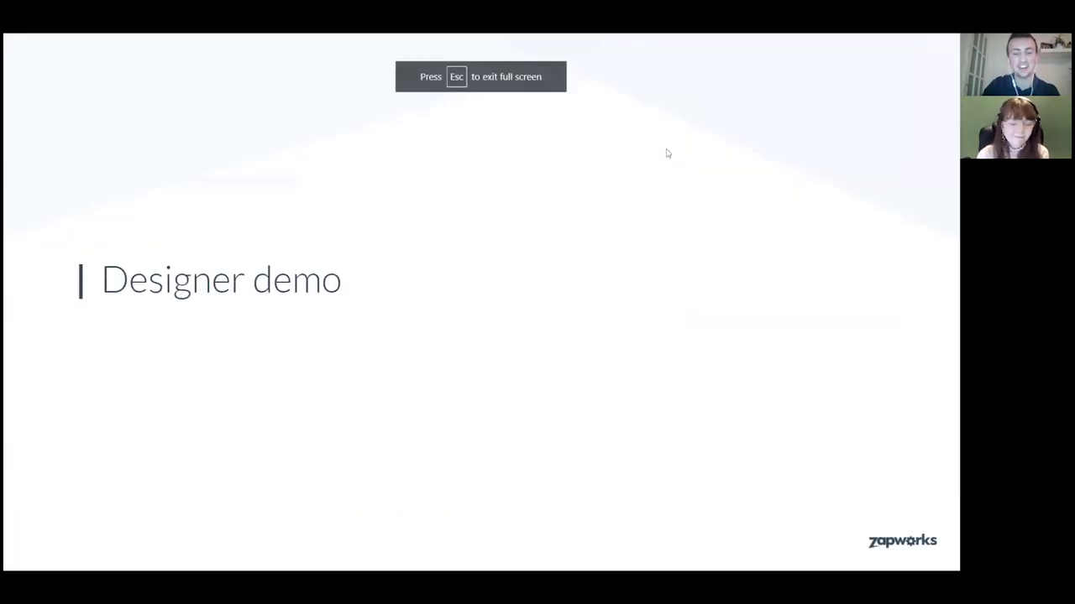
click(668, 154)
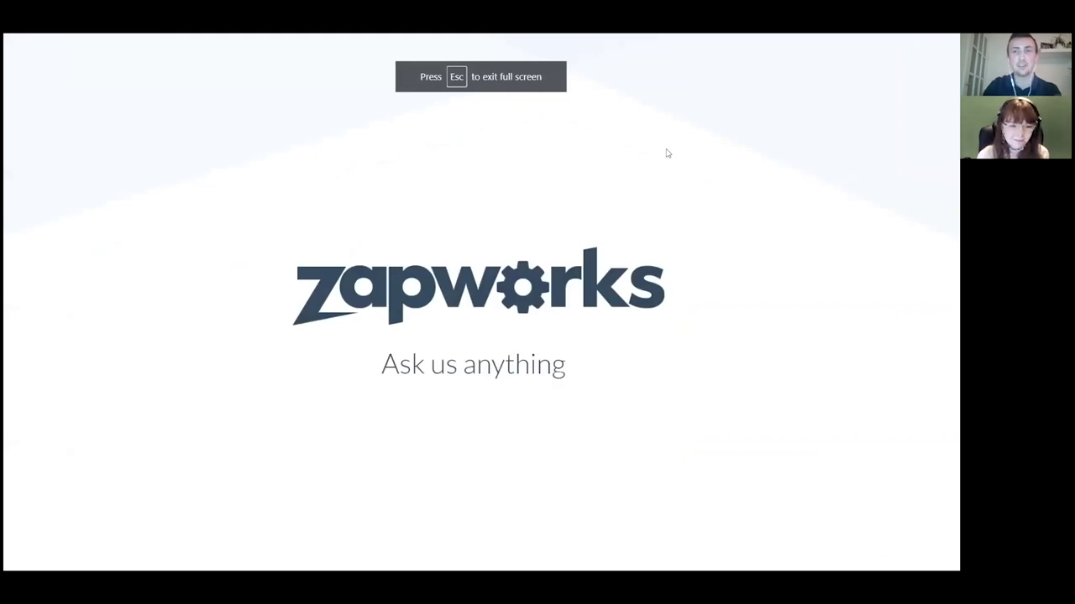